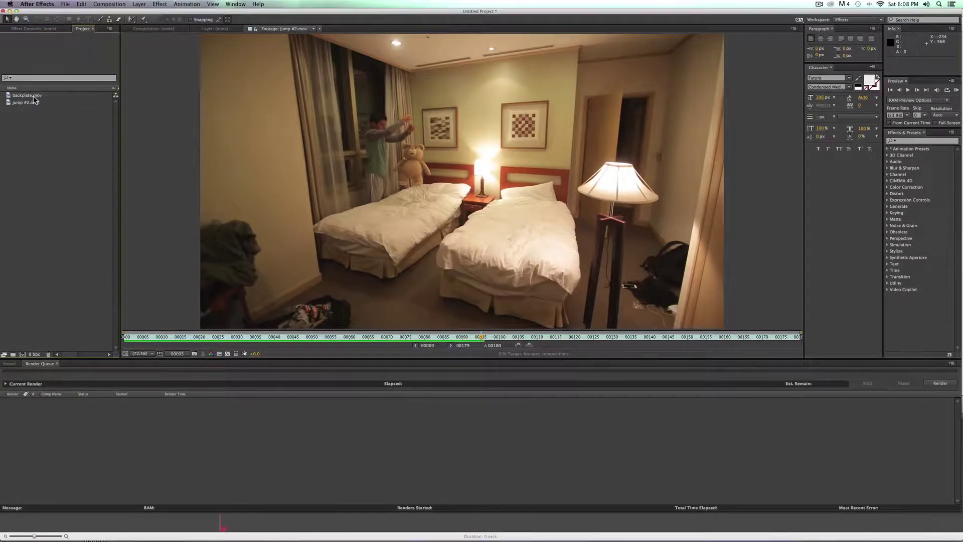
{"action": "left_click", "coordinate": [20, 103]}
{"action": "key", "text": "space"}
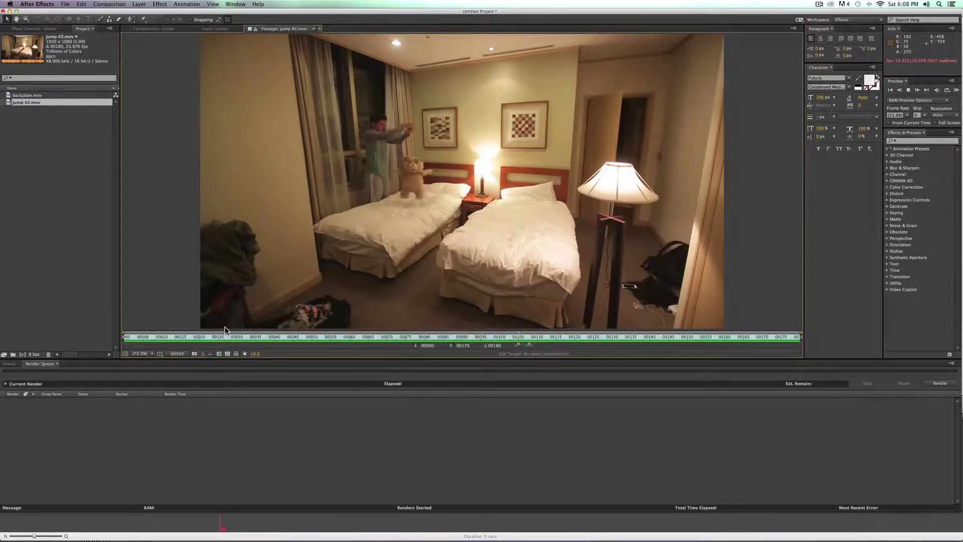
{"action": "key", "text": "space"}
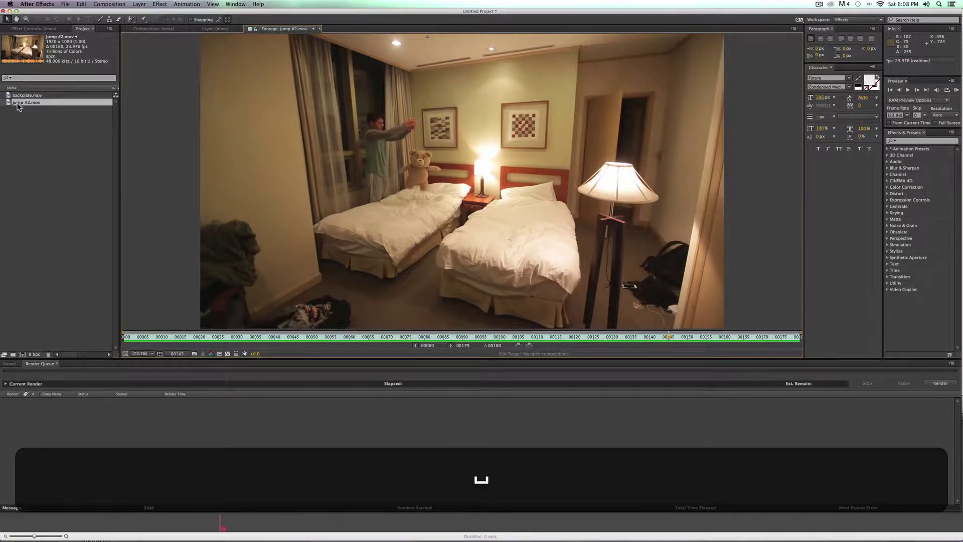
Create a composition from jump #2.mov and stop playback at frame 00117
{"action": "left_click", "coordinate": [22, 355]}
{"action": "key", "text": "space"}
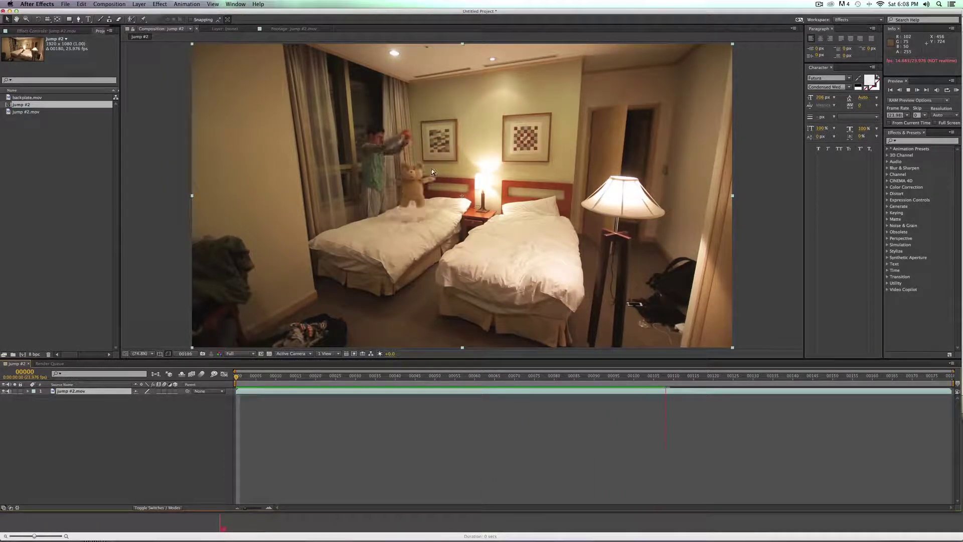
{"action": "key", "text": "space"}
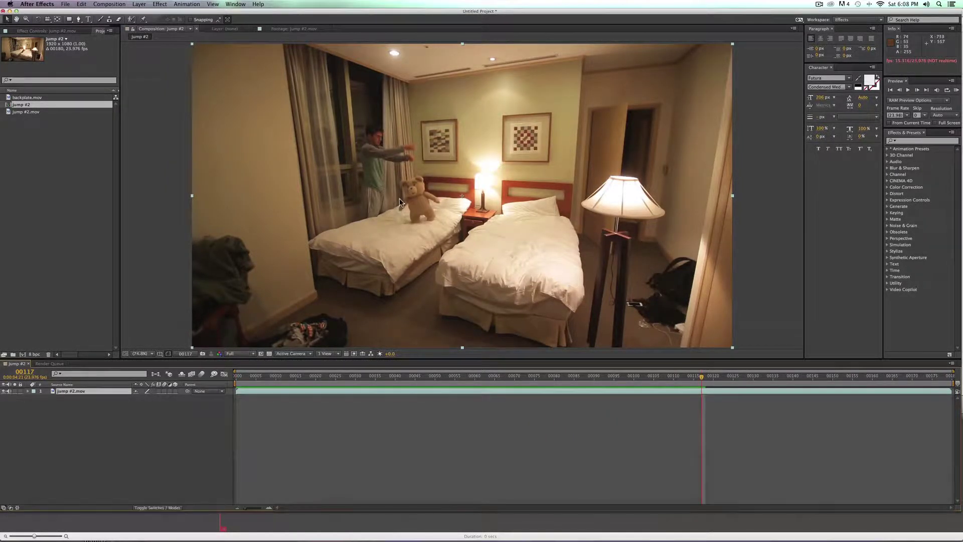
Draw a closed Pen mask around the teddy bear
{"action": "key", "text": "g"}
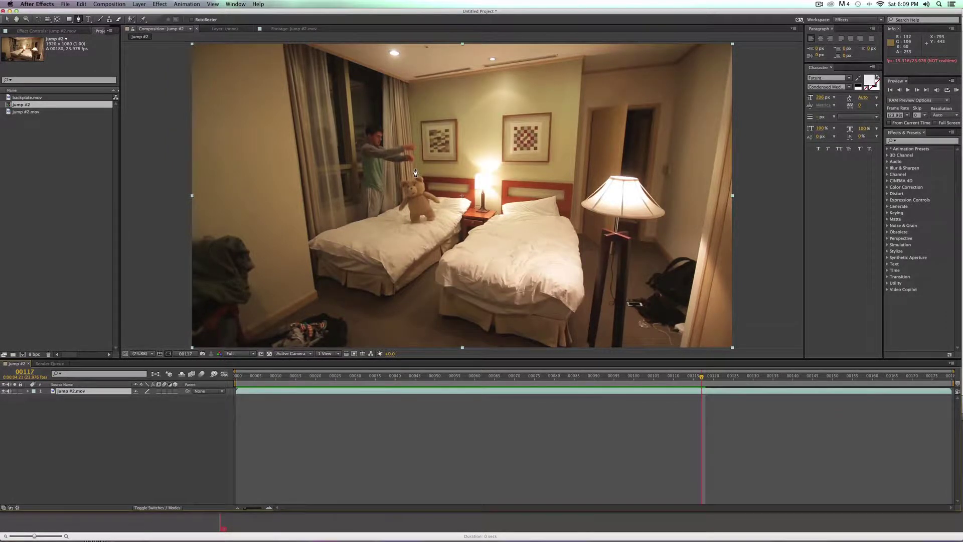
{"action": "left_click", "coordinate": [415, 168]}
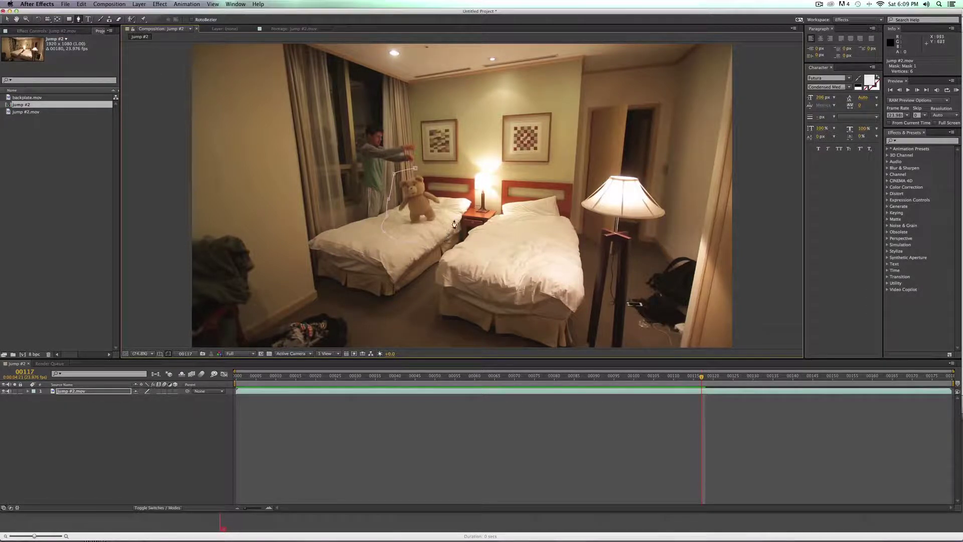
{"action": "left_click", "coordinate": [415, 168]}
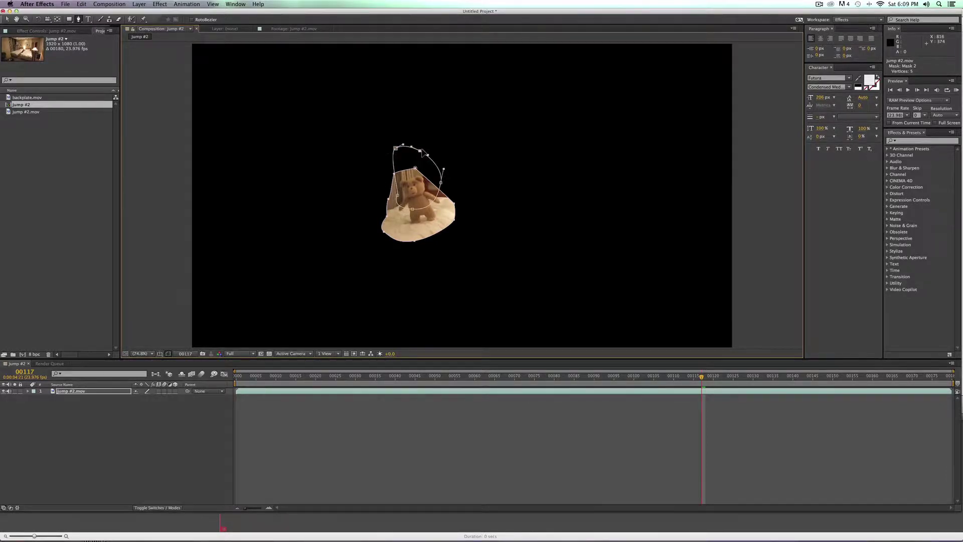
Set the mode of both masks to None so the whole room shows
{"action": "key", "text": "m"}
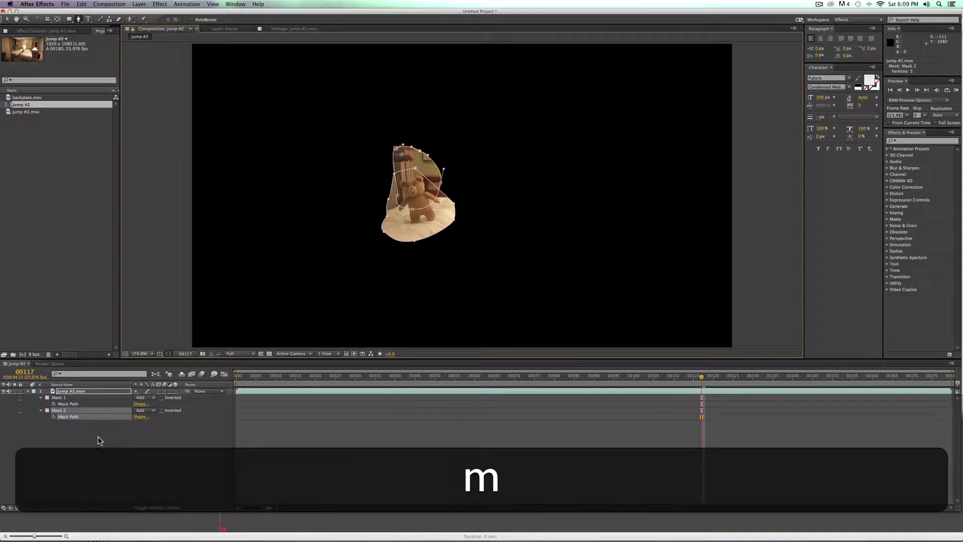
{"action": "left_click", "coordinate": [80, 398], "text": "shift"}
{"action": "left_click", "coordinate": [144, 410]}
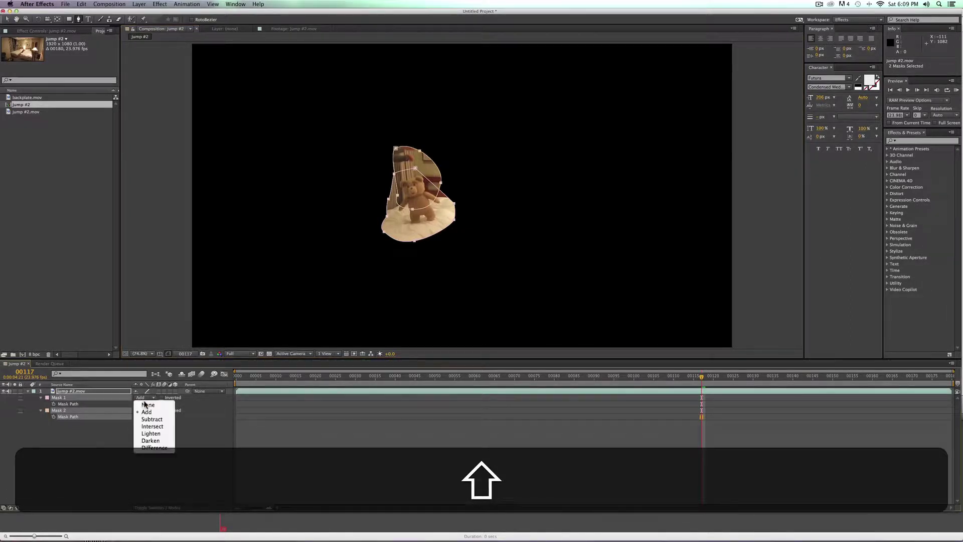
{"action": "left_click", "coordinate": [148, 404]}
{"action": "left_click", "coordinate": [129, 444]}
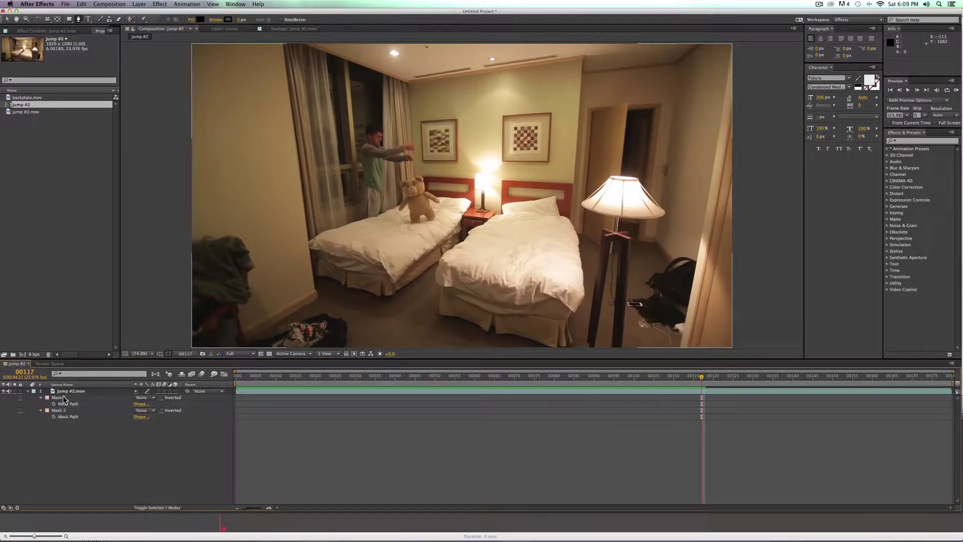
Move Mask 2 down about 40 px onto the bear and review the masks across frames
{"action": "left_click", "coordinate": [423, 155]}
{"action": "double_click", "coordinate": [420, 154]}
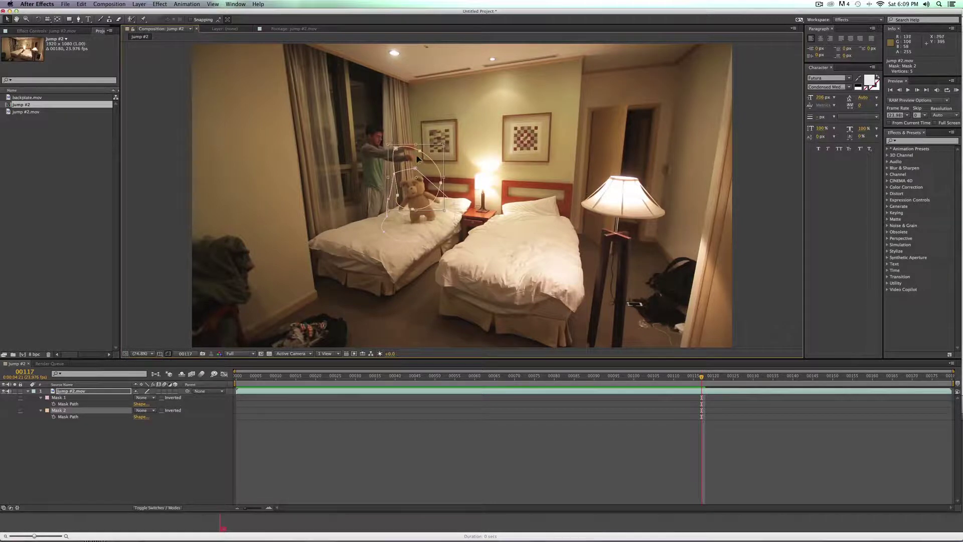
{"action": "left_click_drag", "start_coordinate": [414, 163], "coordinate": [417, 183]}
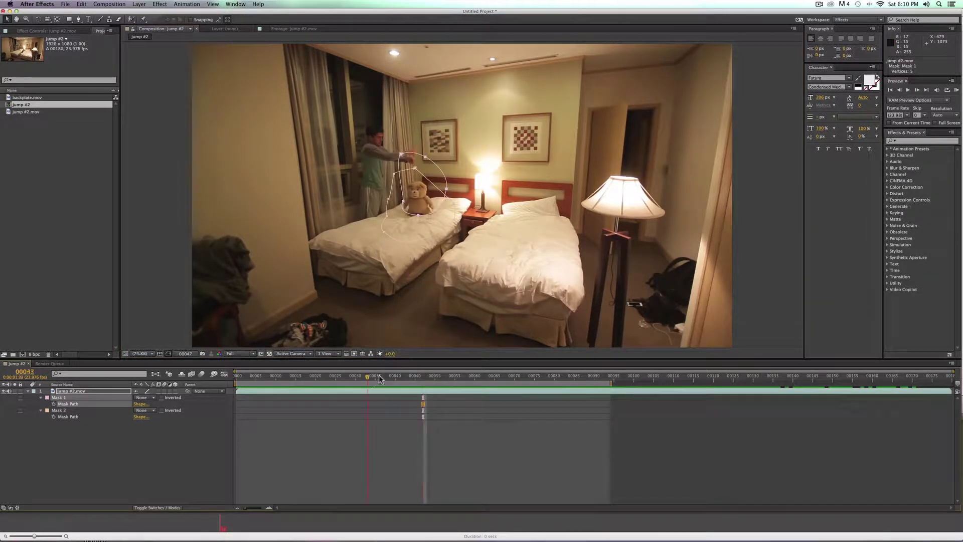
{"action": "left_click_drag", "start_coordinate": [380, 379], "coordinate": [477, 372]}
{"action": "key", "text": "space"}
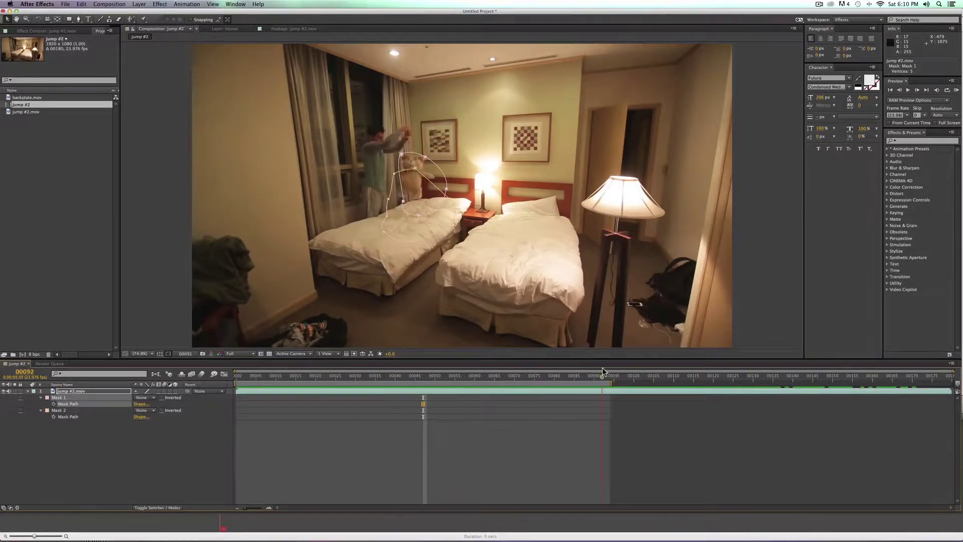
Reposition Mask 1's outline on the bear at frame 00000 and again at frame 00020
{"action": "double_click", "coordinate": [404, 157]}
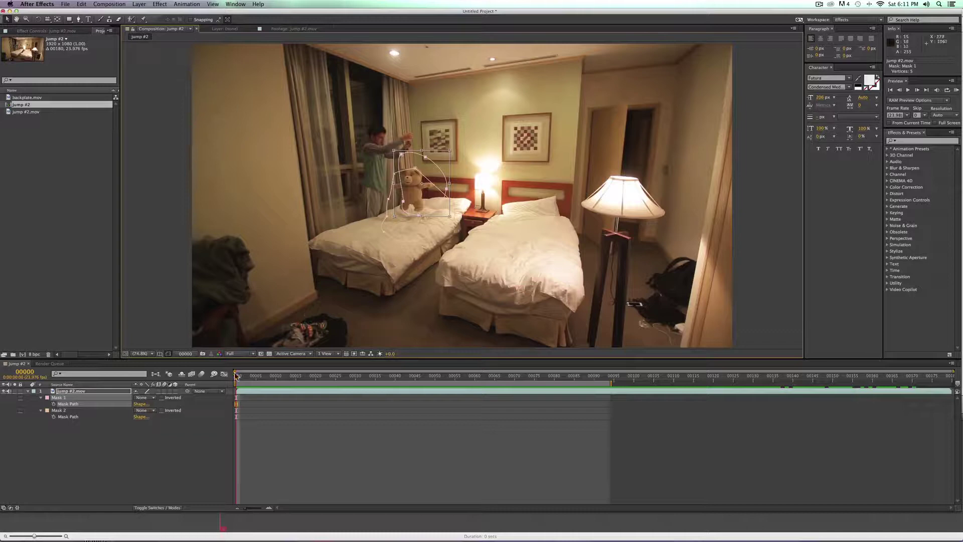
{"action": "left_click_drag", "start_coordinate": [236, 376], "coordinate": [318, 375]}
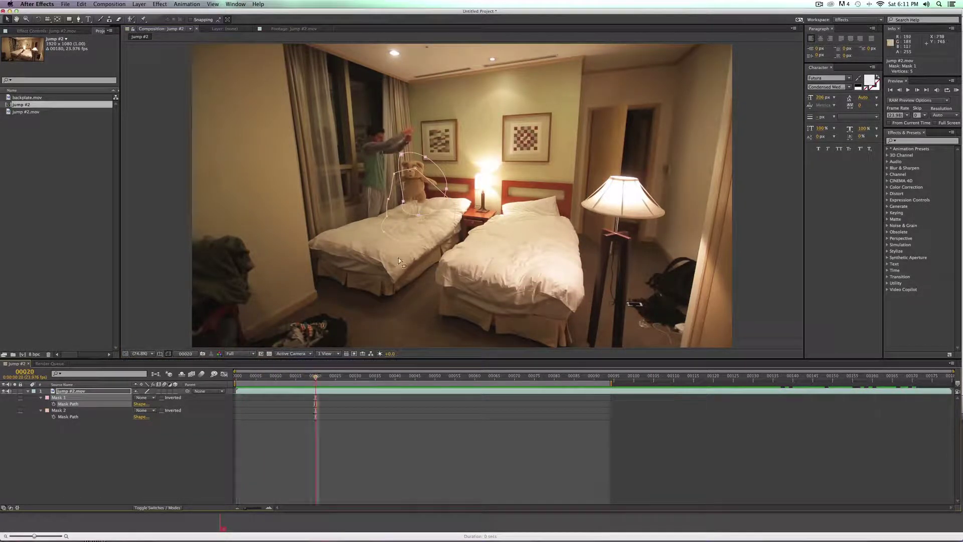
{"action": "double_click", "coordinate": [417, 204]}
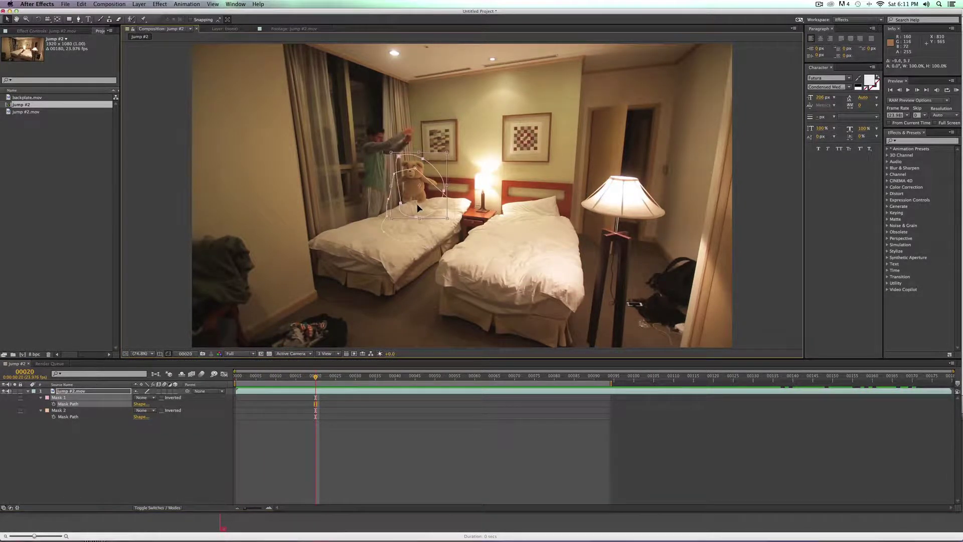
Copy Mask 1's path keyframe, paste it at frame 00037, and nudge it onto the bear
{"action": "left_click", "coordinate": [54, 404]}
{"action": "left_click", "coordinate": [315, 404]}
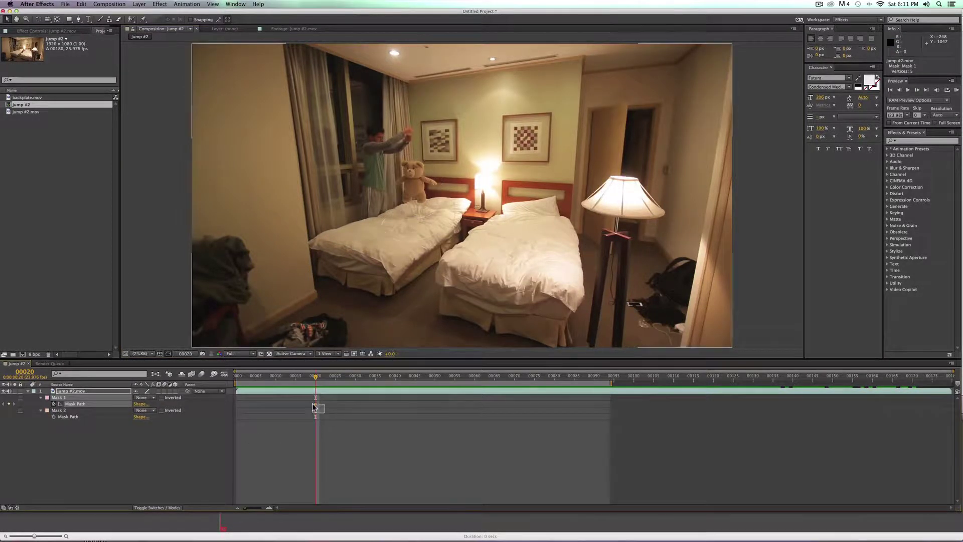
{"action": "key", "text": "super+c"}
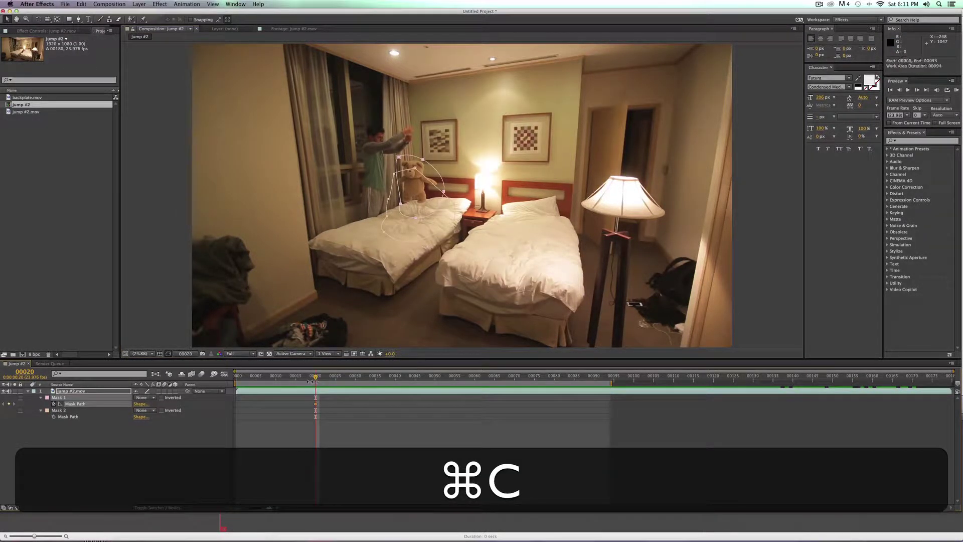
{"action": "left_click_drag", "start_coordinate": [309, 380], "coordinate": [383, 379]}
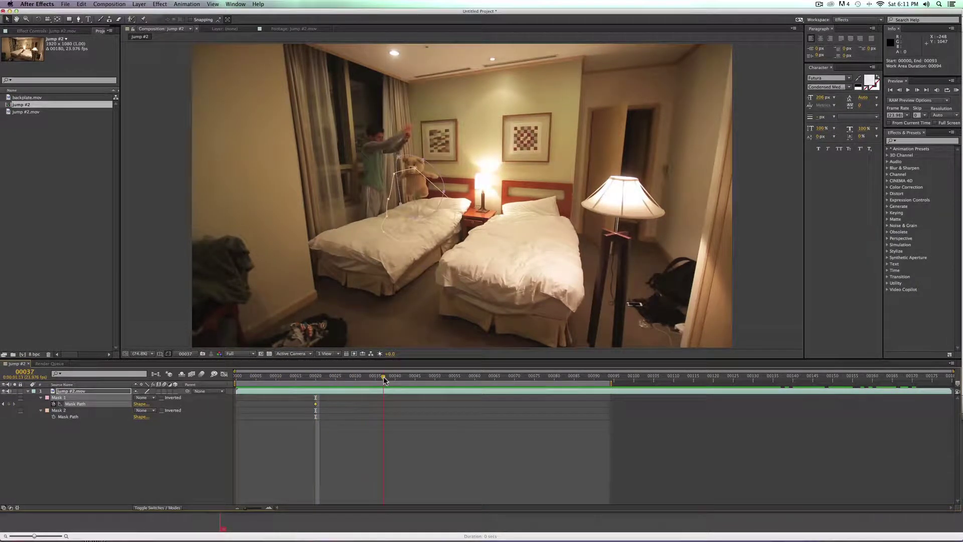
{"action": "key", "text": "cmd+v"}
{"action": "key", "text": "comma"}
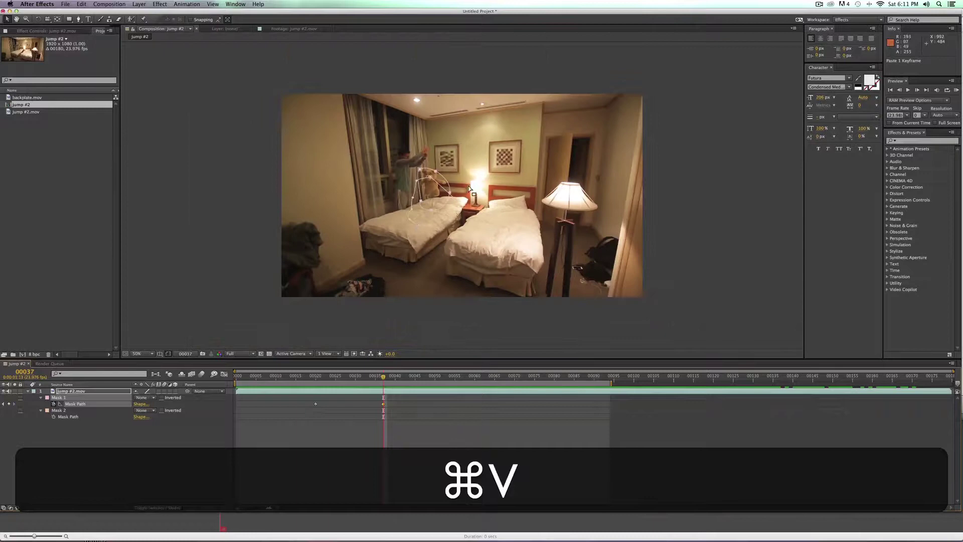
{"action": "key", "text": "shift+slash"}
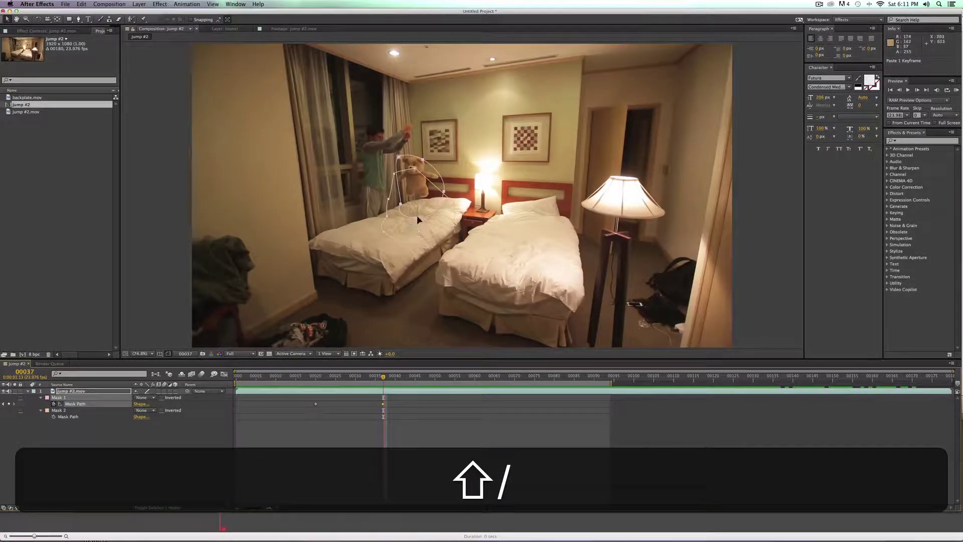
{"action": "left_click_drag", "start_coordinate": [420, 212], "coordinate": [421, 205]}
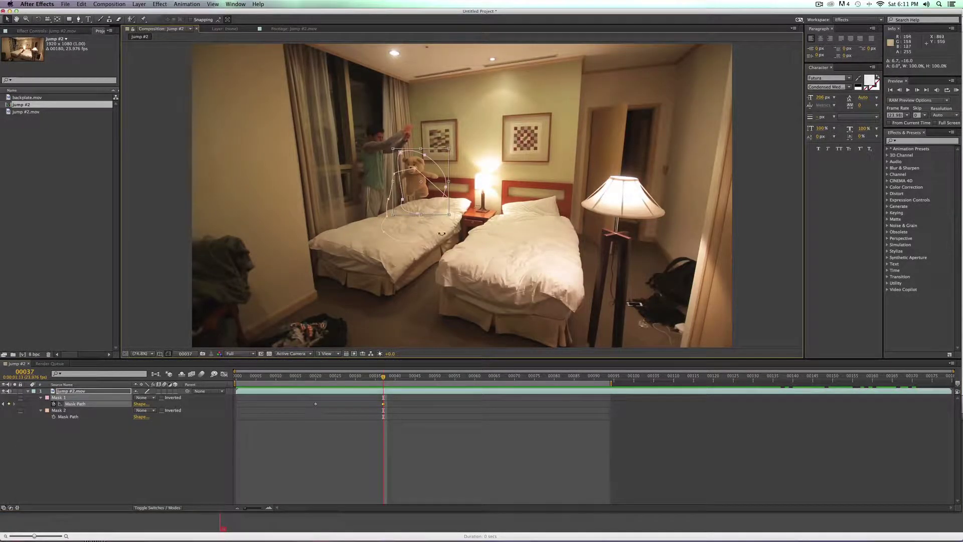
Paste the mask path keyframe at frame 00055, shift the mask up onto the bear, and preview
{"action": "left_click_drag", "start_coordinate": [385, 380], "coordinate": [455, 377]}
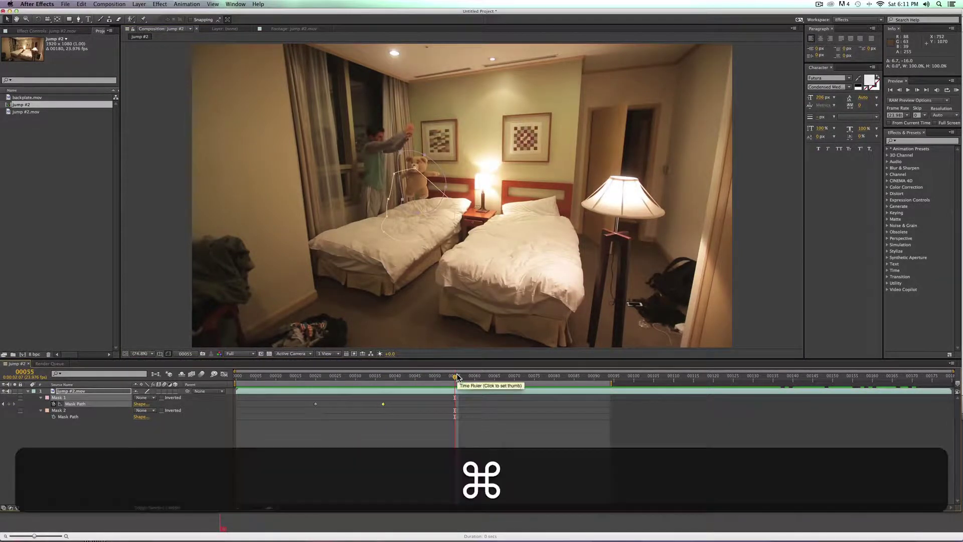
{"action": "key", "text": "super+v"}
{"action": "key", "text": "Page_Down"}
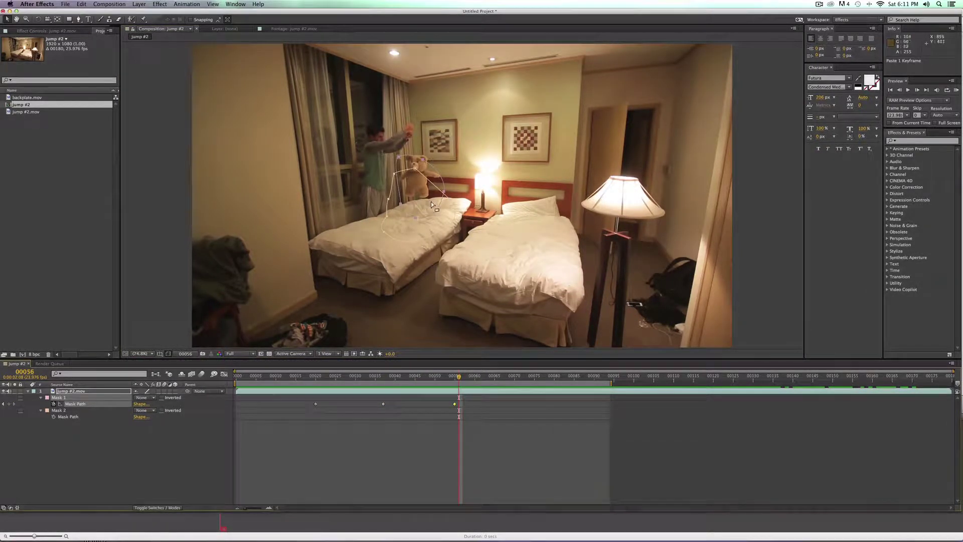
{"action": "left_click", "coordinate": [454, 381]}
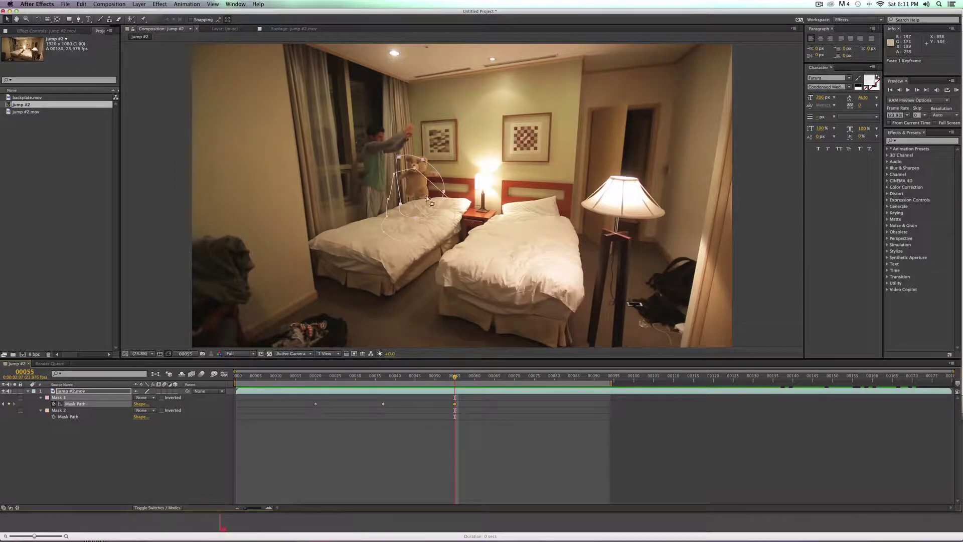
{"action": "double_click", "coordinate": [426, 173]}
{"action": "left_click_drag", "start_coordinate": [415, 197], "coordinate": [418, 191]}
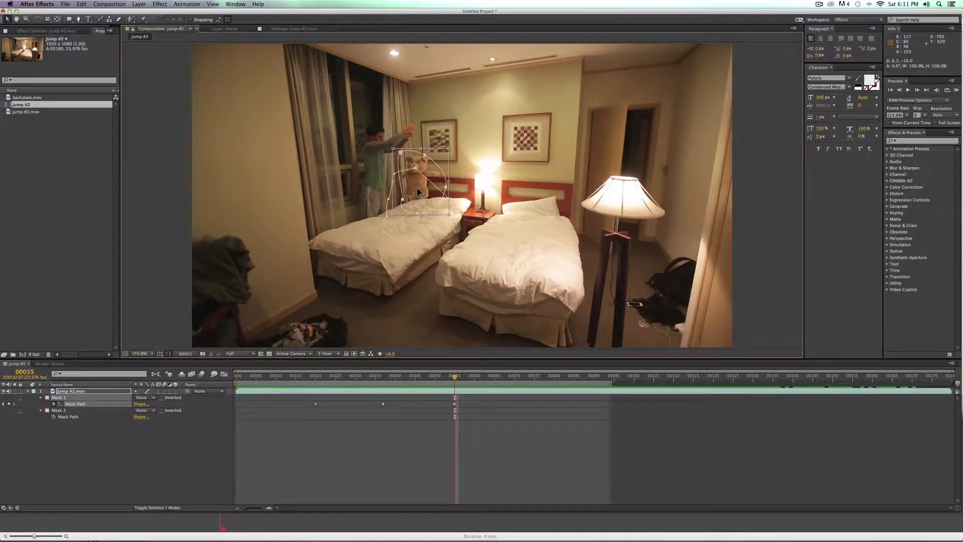
{"action": "key", "text": "space"}
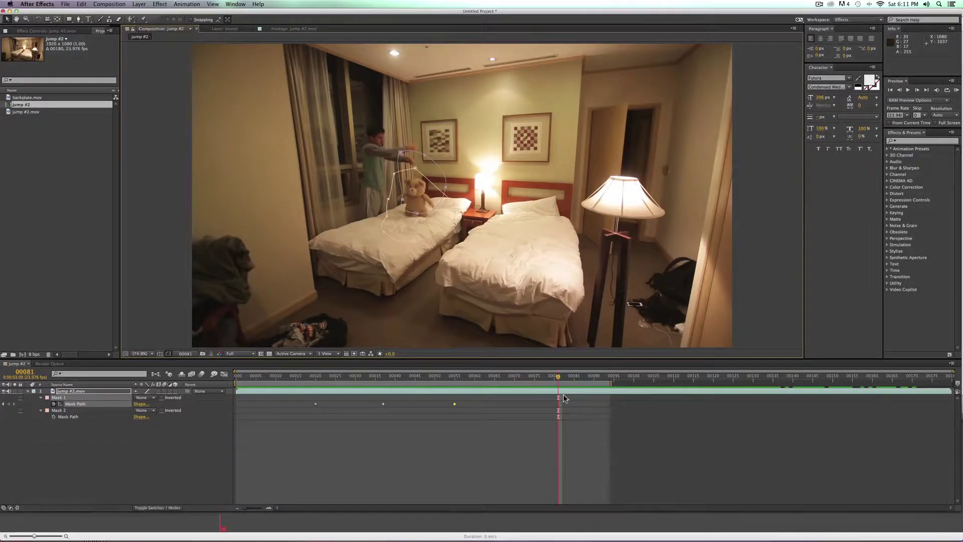
Paste the mask path keyframe at frames 75 and 93, moving the last mask slightly up
{"action": "left_click", "coordinate": [535, 379]}
{"action": "key", "text": "super+v"}
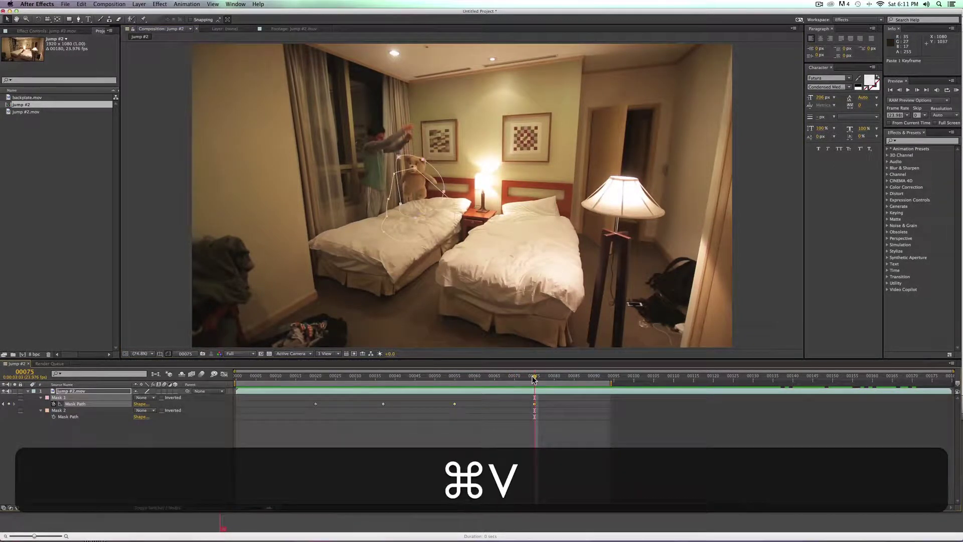
{"action": "left_click", "coordinate": [580, 379]}
{"action": "left_click_drag", "start_coordinate": [580, 379], "coordinate": [603, 380]}
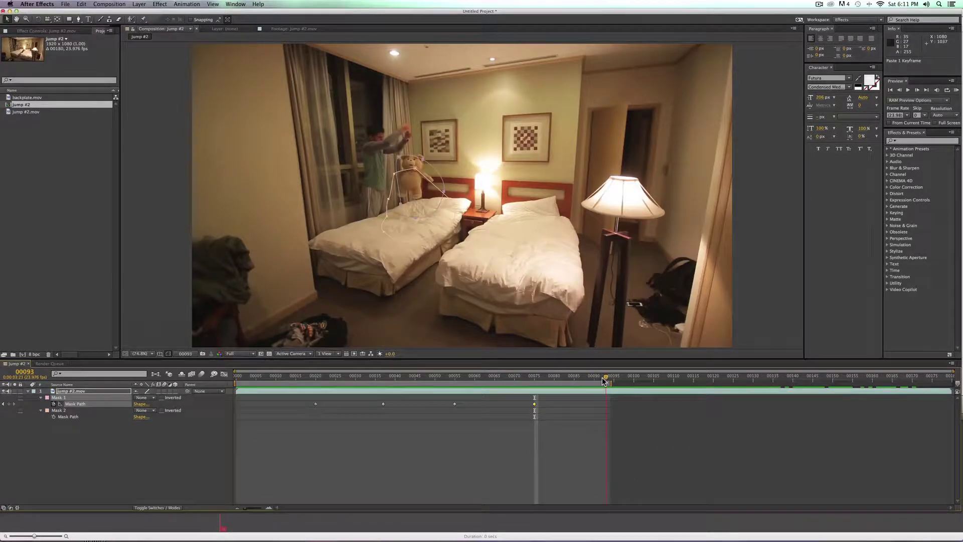
{"action": "key", "text": "super+v"}
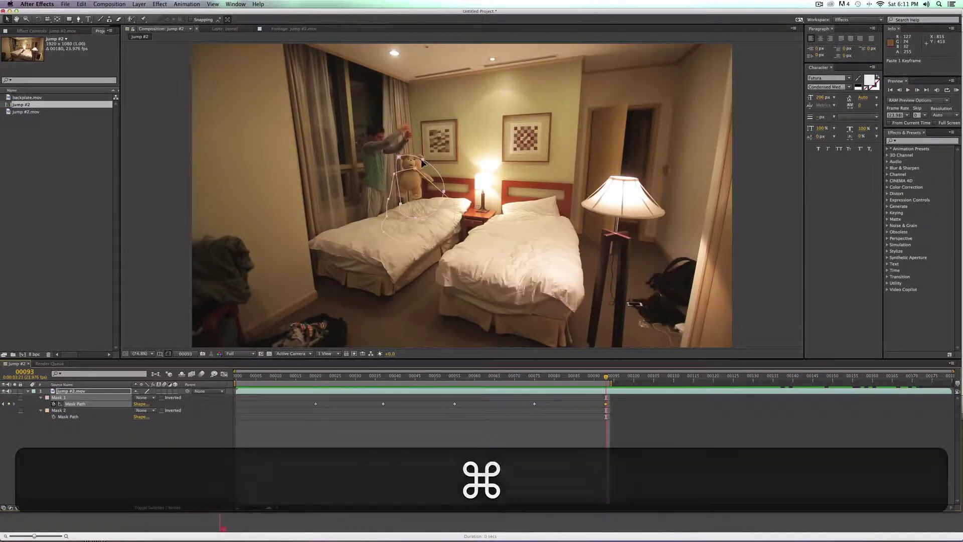
{"action": "key", "text": "super+t"}
{"action": "left_click_drag", "start_coordinate": [424, 176], "coordinate": [423, 170]}
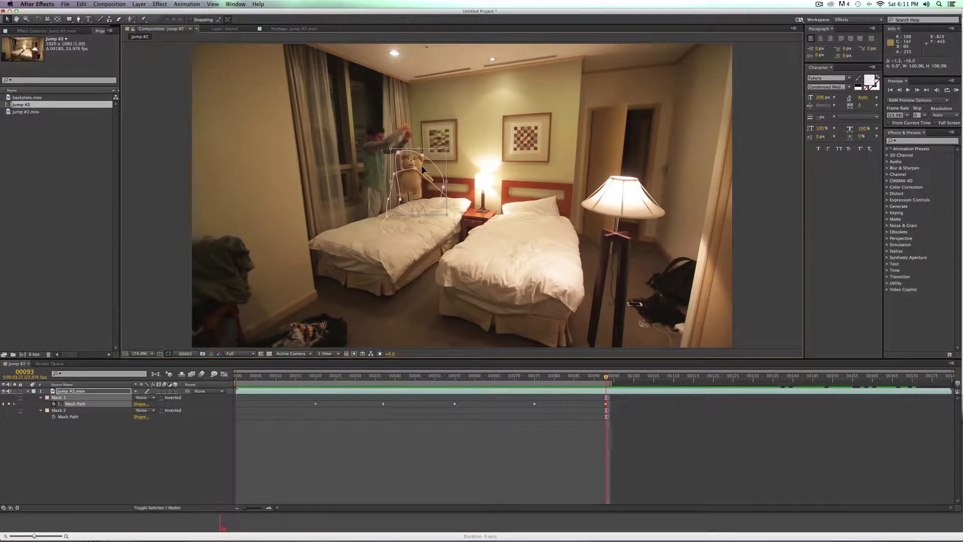
Move Mask 1 down onto the bear at frame 84
{"action": "left_click", "coordinate": [453, 436]}
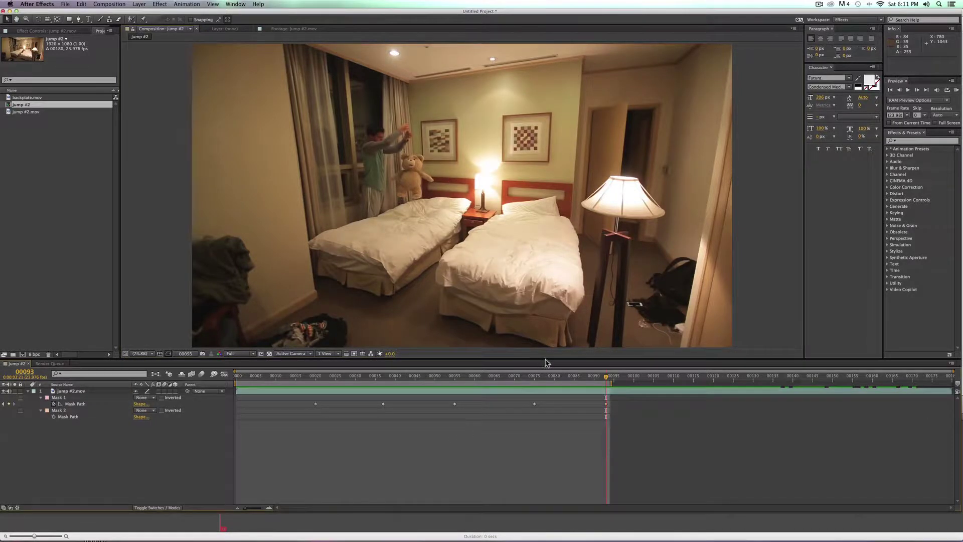
{"action": "left_click", "coordinate": [570, 377]}
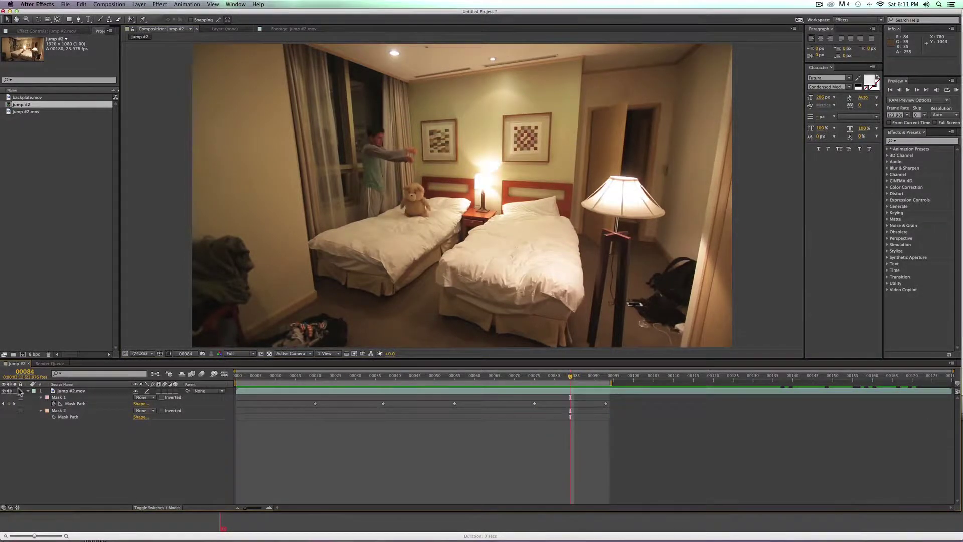
{"action": "left_click", "coordinate": [65, 404]}
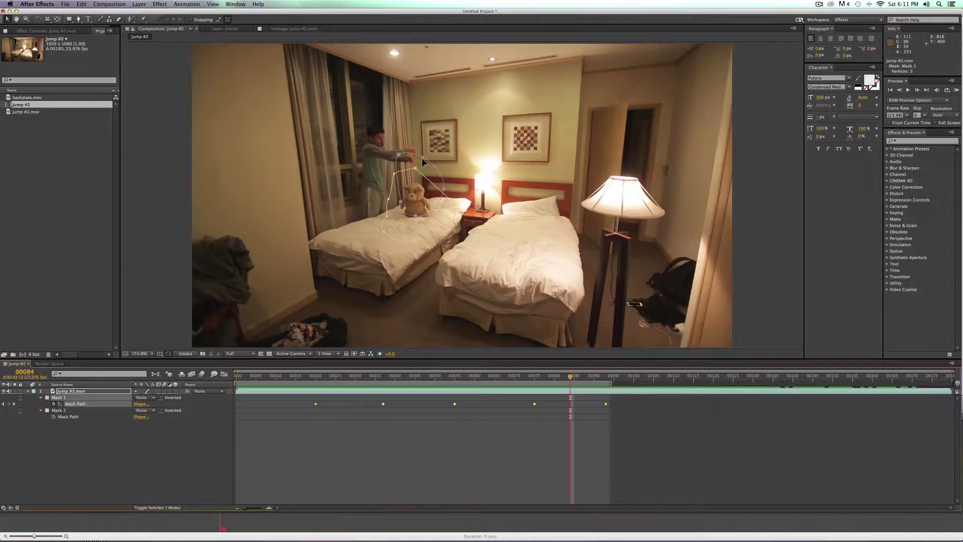
{"action": "double_click", "coordinate": [423, 160]}
{"action": "left_click_drag", "start_coordinate": [418, 192], "coordinate": [417, 216]}
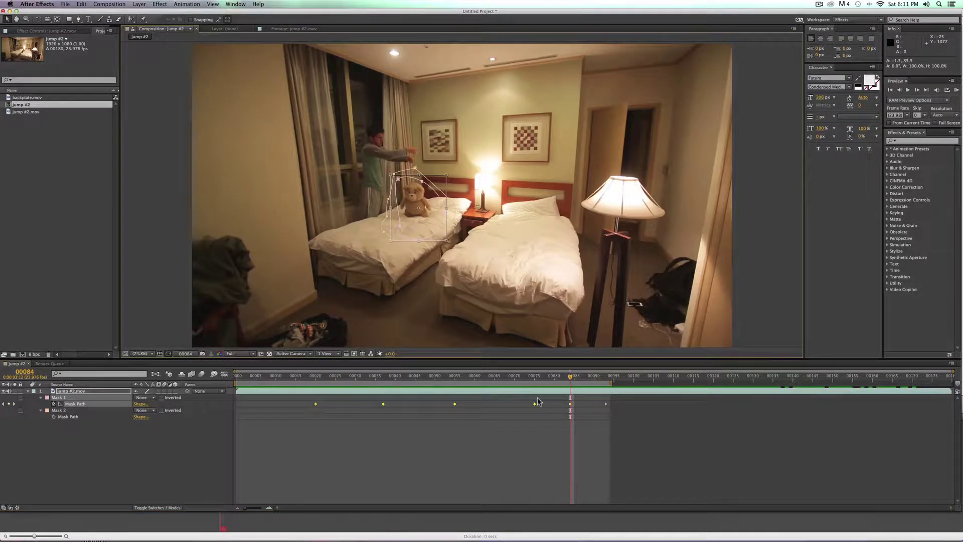
{"action": "left_click", "coordinate": [582, 419]}
Copy the frame 84 mask keyframe and paste it at frames 66, 47, 28 and 10
{"action": "left_click", "coordinate": [570, 404]}
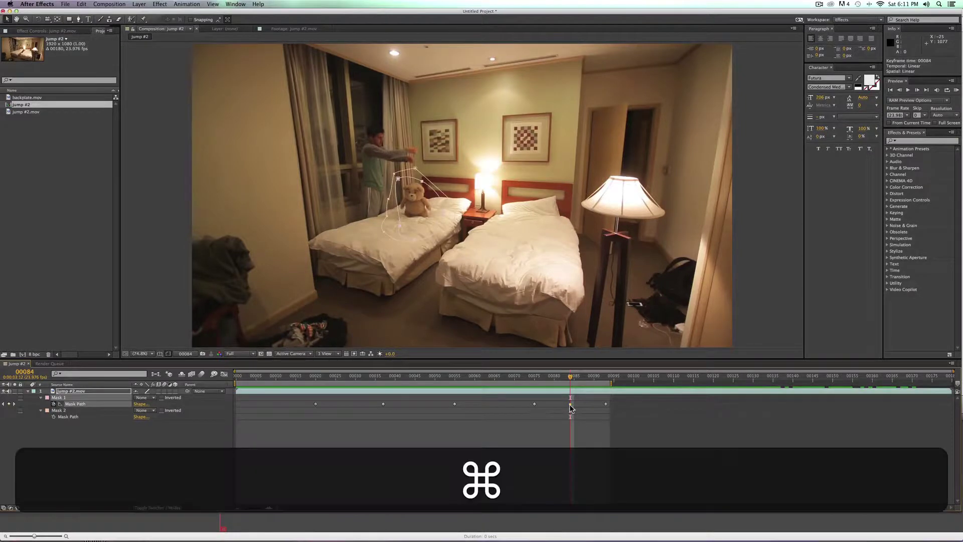
{"action": "key", "text": "super+c"}
{"action": "left_click_drag", "start_coordinate": [546, 377], "coordinate": [498, 381]}
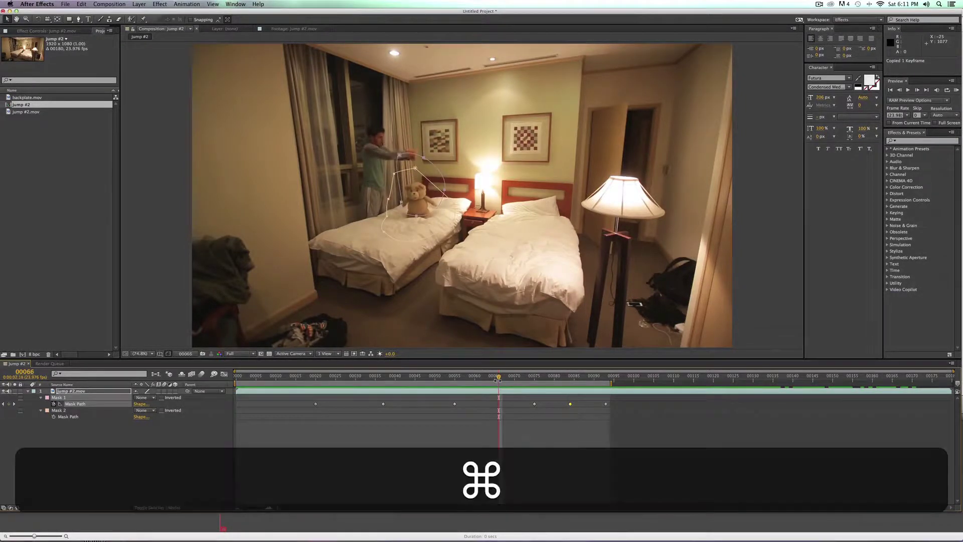
{"action": "key", "text": "super+v"}
{"action": "left_click", "coordinate": [423, 376]}
{"action": "key", "text": "super+v"}
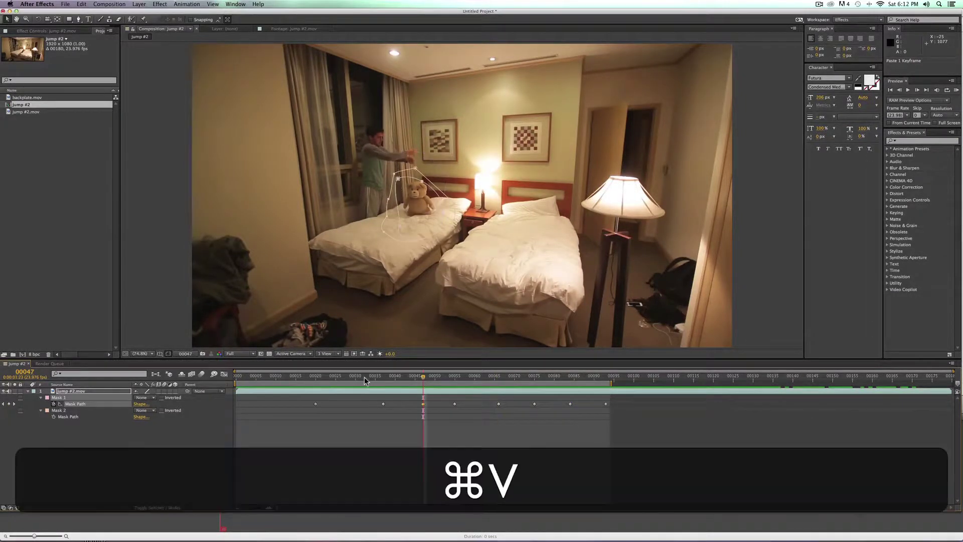
{"action": "left_click", "coordinate": [348, 376]}
{"action": "key", "text": "super+v"}
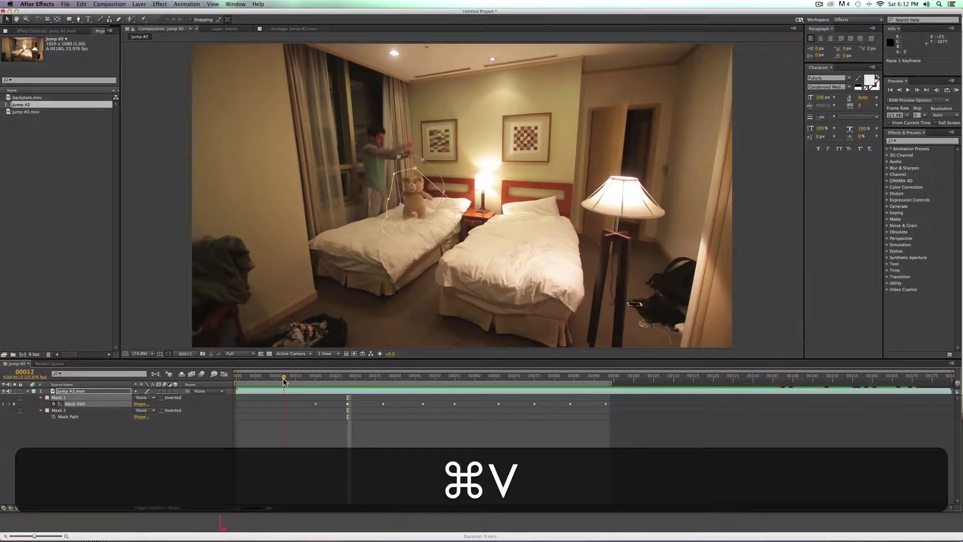
{"action": "left_click", "coordinate": [276, 377]}
{"action": "key", "text": "super+v"}
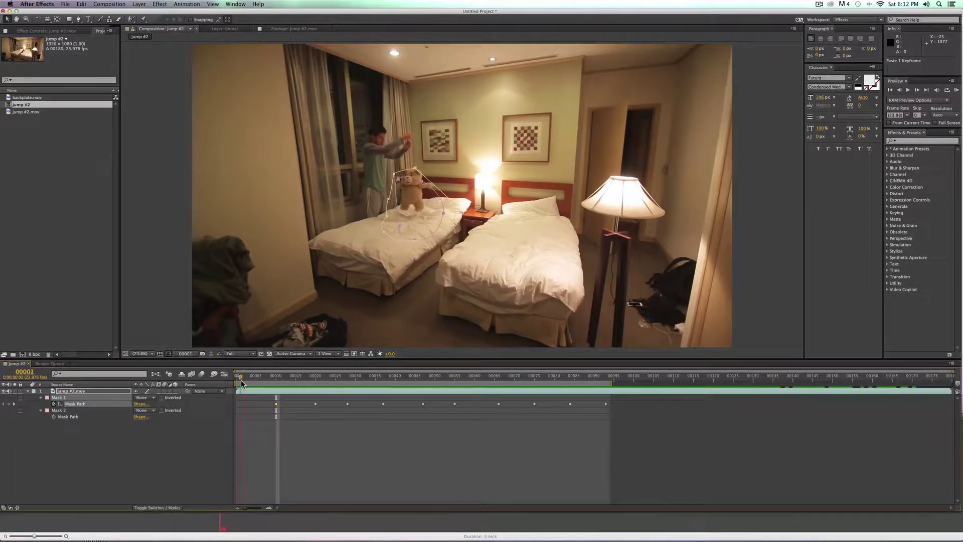
Reshape Mask 1 around the bear at frame 1, preview, and select all Mask Path keyframes
{"action": "key", "text": "Home"}
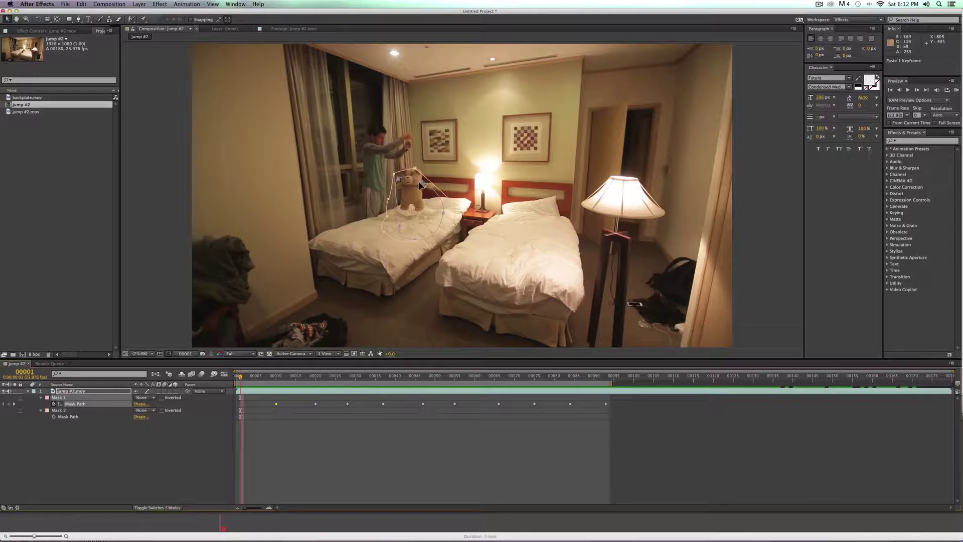
{"action": "double_click", "coordinate": [420, 184]}
{"action": "left_click_drag", "start_coordinate": [407, 208], "coordinate": [408, 189]}
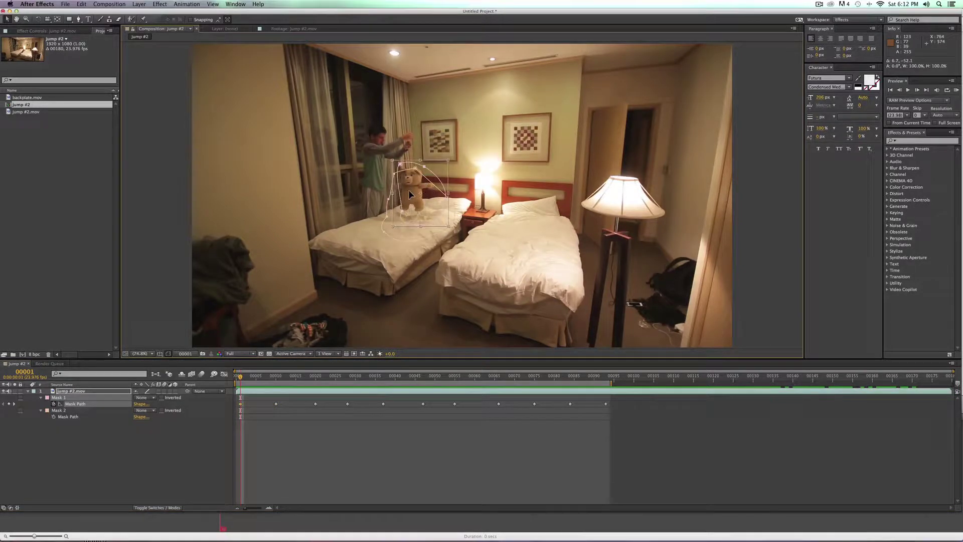
{"action": "key", "text": "space"}
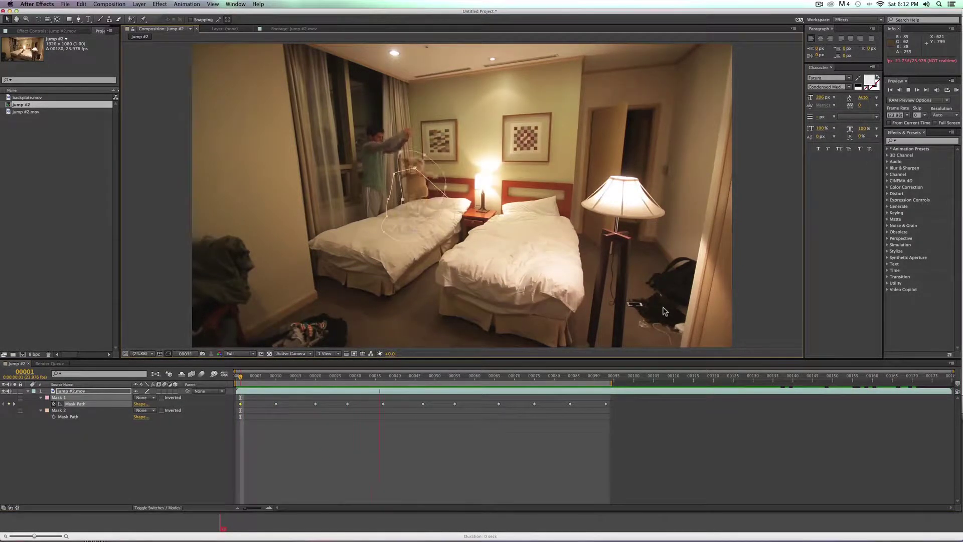
{"action": "key", "text": "space"}
{"action": "left_click_drag", "start_coordinate": [620, 428], "coordinate": [240, 403]}
Ease the selected Mask Path keyframes and play back the animation
{"action": "right_click", "coordinate": [242, 413]}
{"action": "mouse_move", "coordinate": [301, 490]}
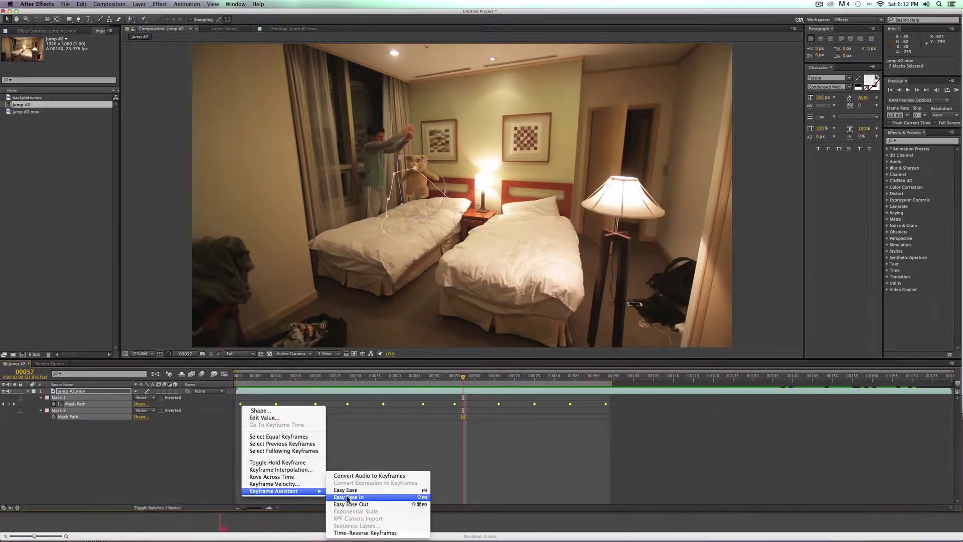
{"action": "left_click", "coordinate": [364, 491]}
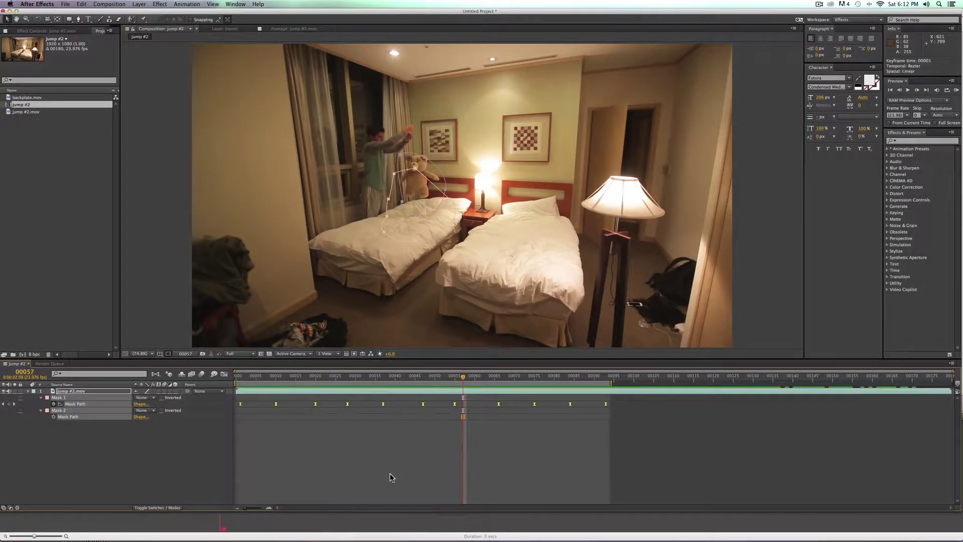
{"action": "key", "text": "space"}
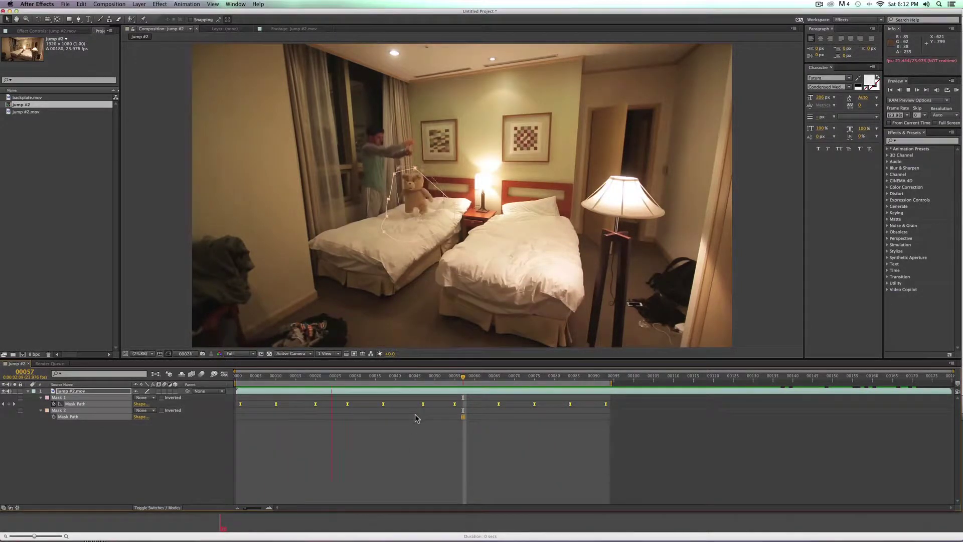
{"action": "key", "text": "space"}
Adjust a Mask 1 point around the bear at frame 17 and check nearby frames
{"action": "mouse_move", "coordinate": [275, 387]}
{"action": "left_mouse_down"}
{"action": "mouse_move", "coordinate": [267, 380]}
{"action": "mouse_move", "coordinate": [276, 381]}
{"action": "left_mouse_up"}
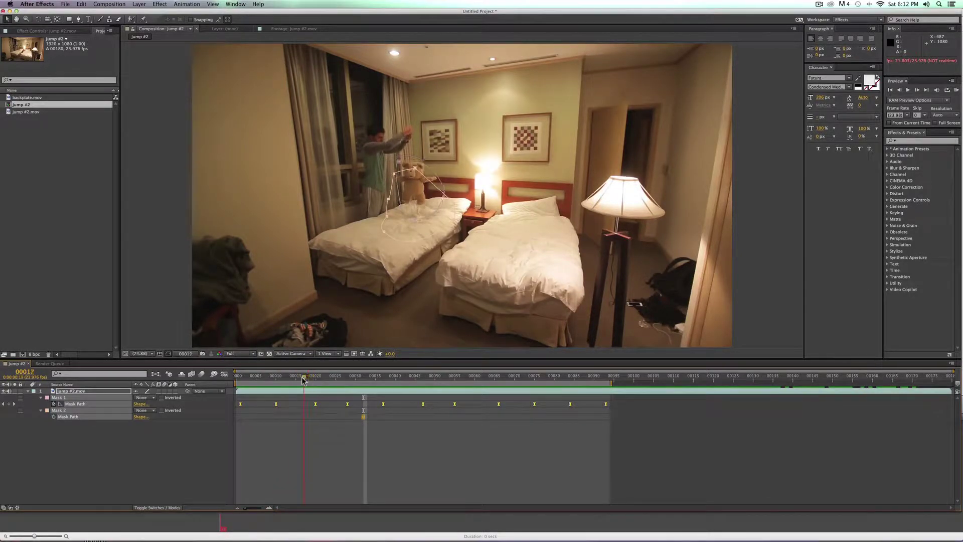
{"action": "left_click", "coordinate": [355, 473]}
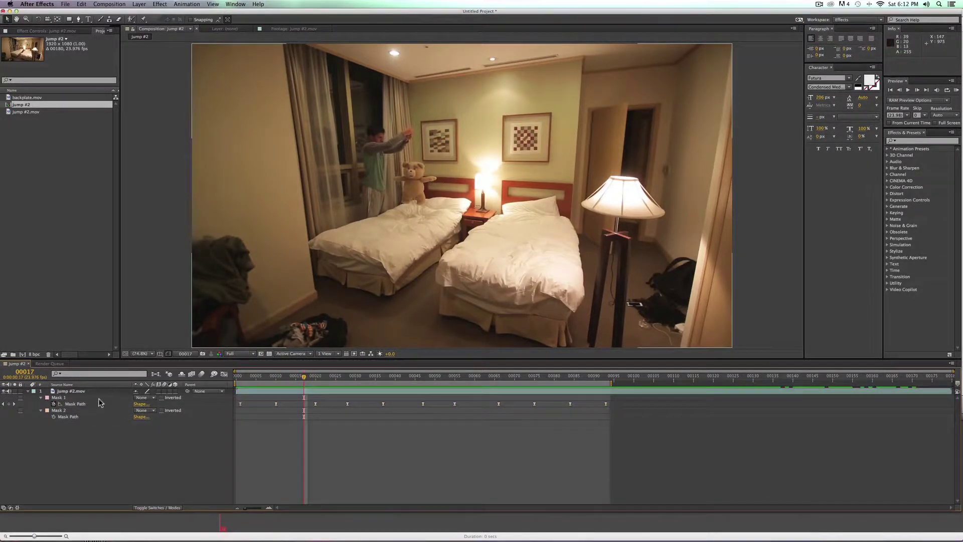
{"action": "left_click", "coordinate": [390, 195]}
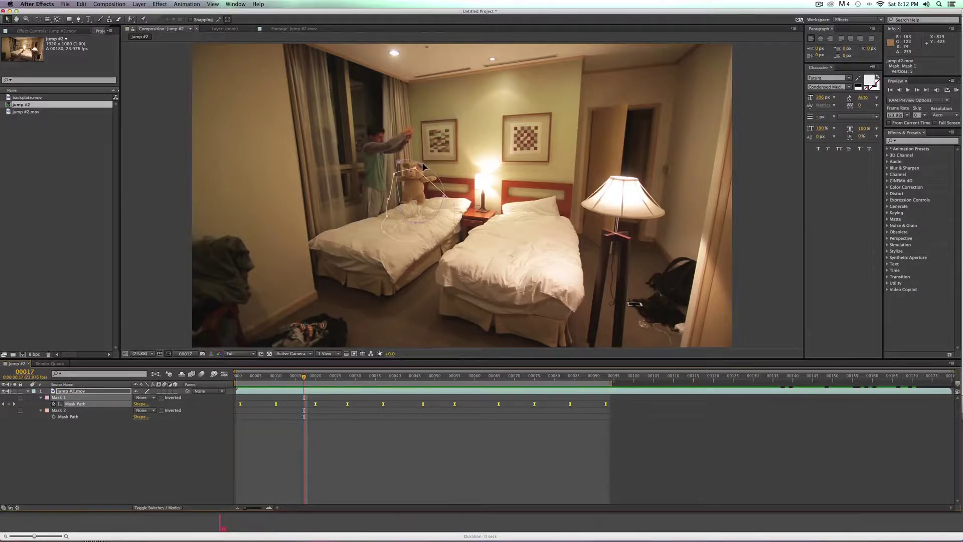
{"action": "left_click_drag", "start_coordinate": [423, 166], "coordinate": [424, 164]}
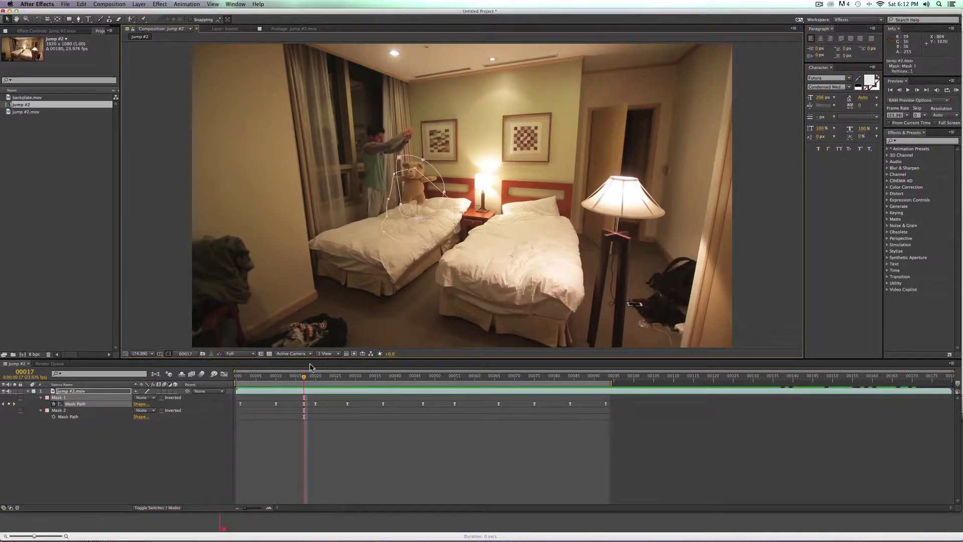
{"action": "left_click_drag", "start_coordinate": [307, 379], "coordinate": [331, 379]}
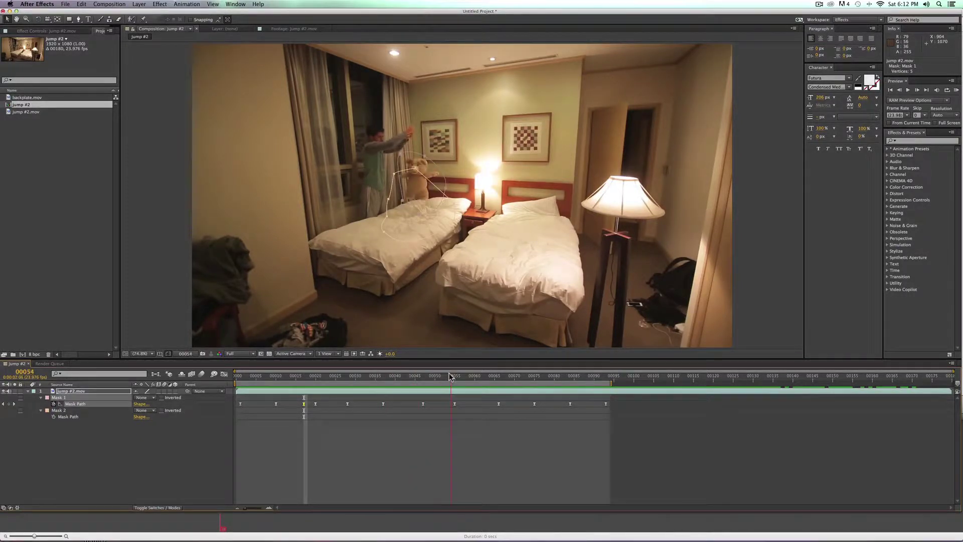
{"action": "left_click_drag", "start_coordinate": [472, 376], "coordinate": [467, 376]}
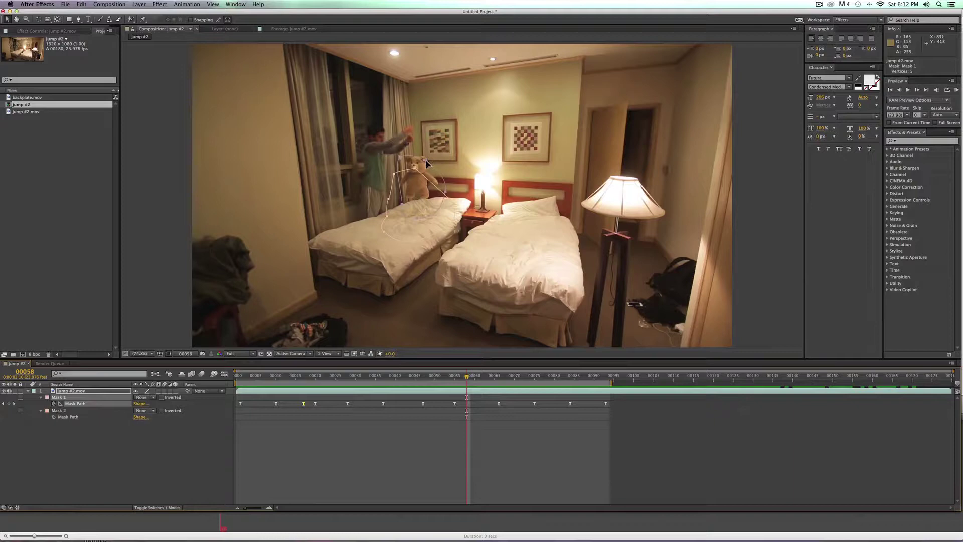
Reshape the bear mask at frames 58, 72 and 91 to follow the jump
{"action": "double_click", "coordinate": [427, 162]}
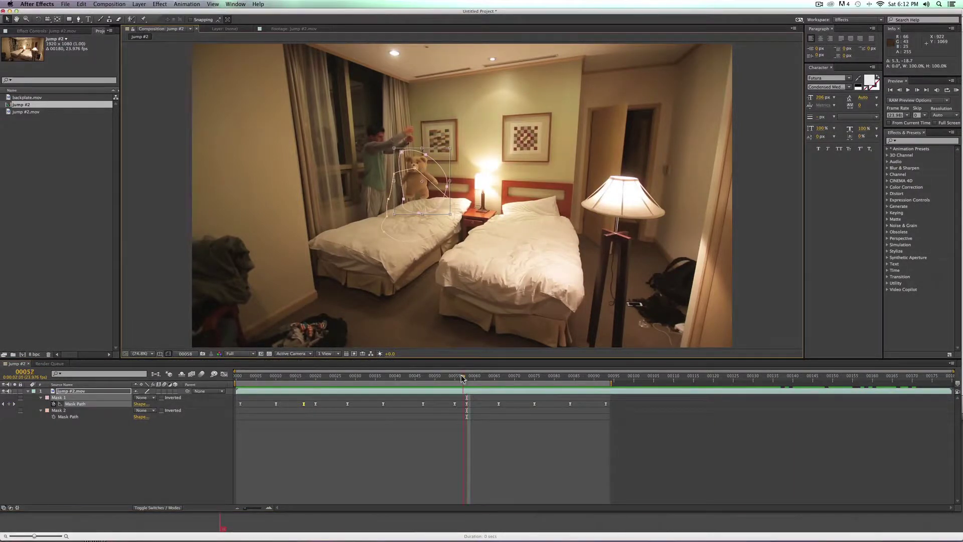
{"action": "left_click_drag", "start_coordinate": [463, 377], "coordinate": [523, 380]}
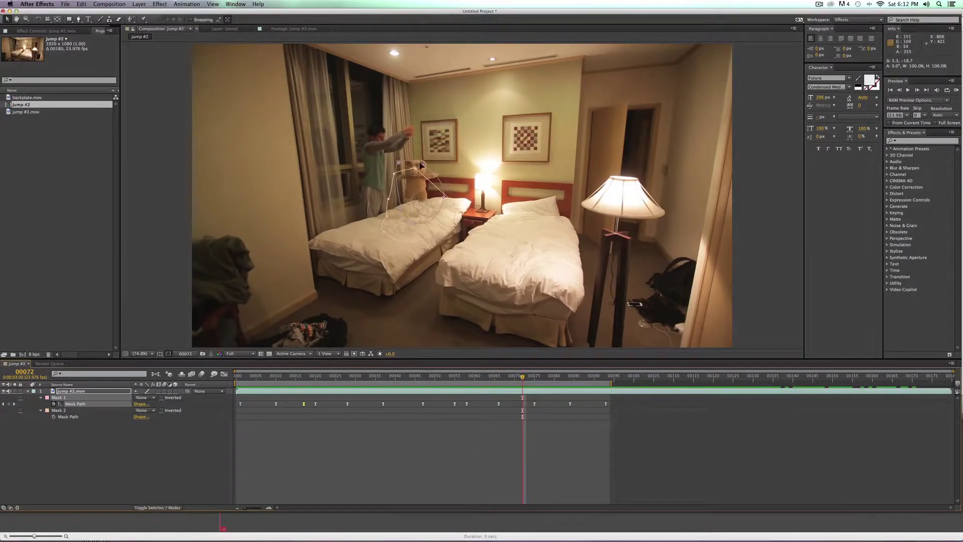
{"action": "double_click", "coordinate": [417, 189]}
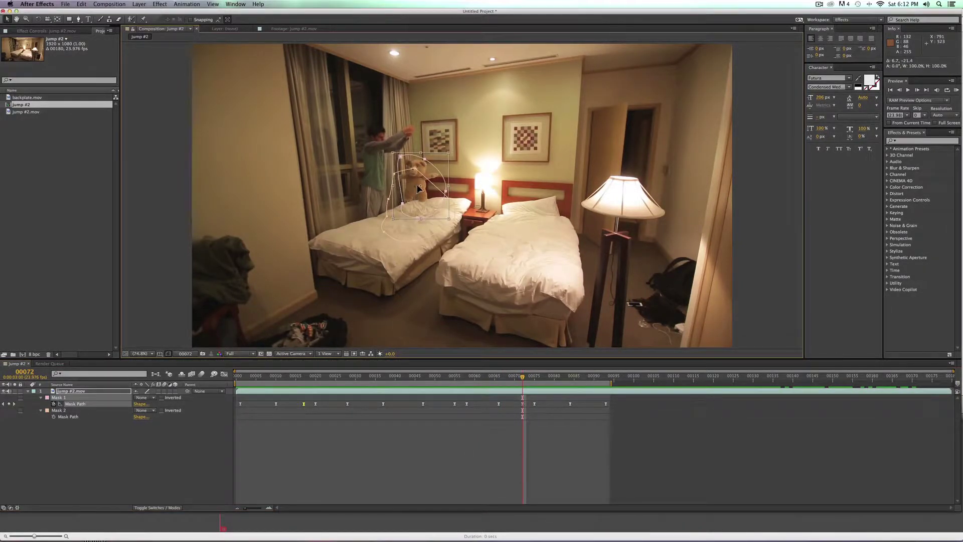
{"action": "left_click_drag", "start_coordinate": [522, 380], "coordinate": [598, 377]}
{"action": "left_click_drag", "start_coordinate": [415, 165], "coordinate": [411, 158]}
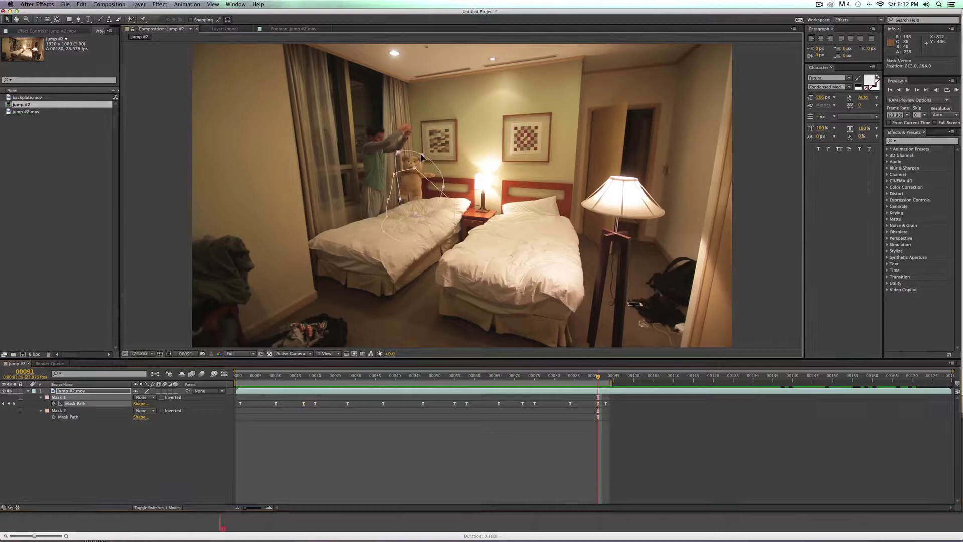
Switch Mask 1 and Mask 2 to Add and drop backplate.mov beneath the jump #2 layer
{"action": "left_click", "coordinate": [392, 172]}
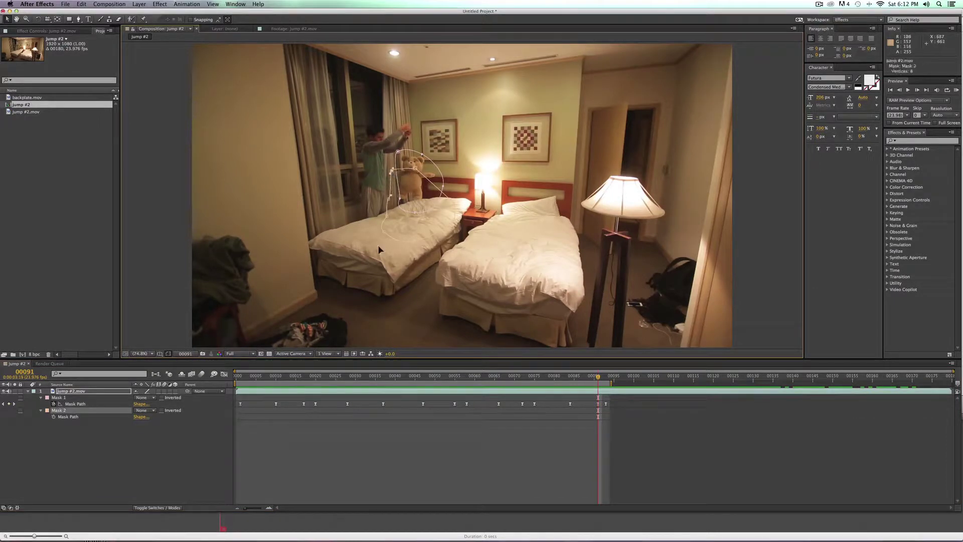
{"action": "left_click", "coordinate": [57, 398], "text": "shift"}
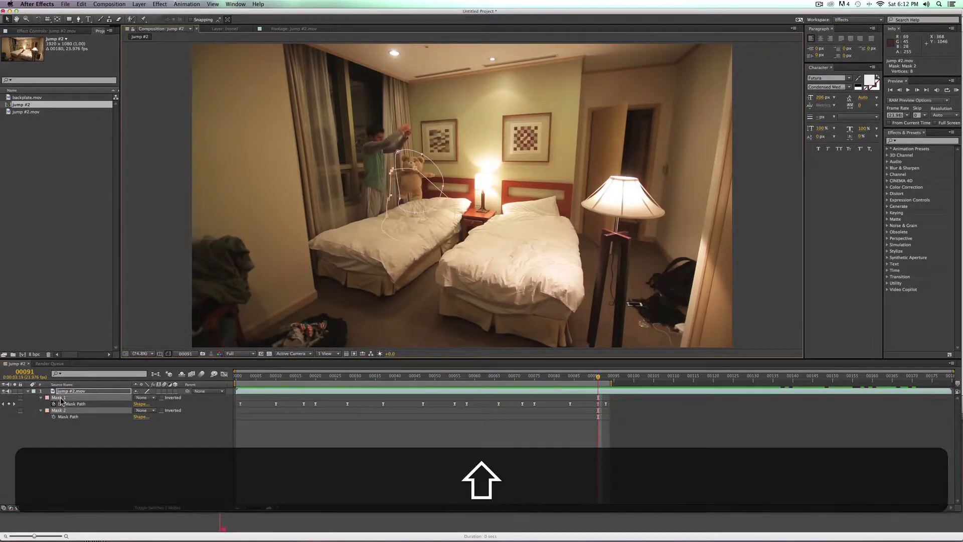
{"action": "left_click", "coordinate": [148, 397]}
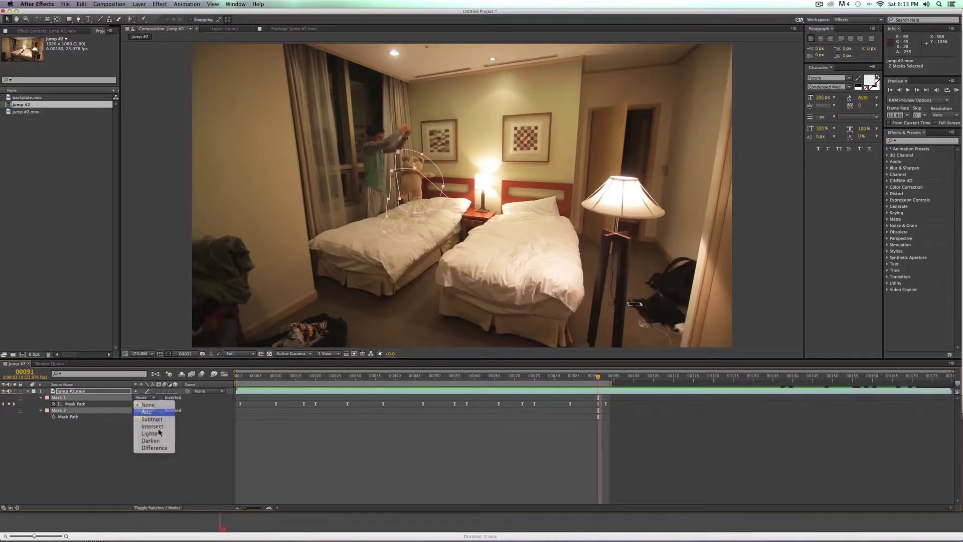
{"action": "left_click", "coordinate": [150, 412]}
{"action": "left_click_drag", "start_coordinate": [21, 97], "coordinate": [112, 433]}
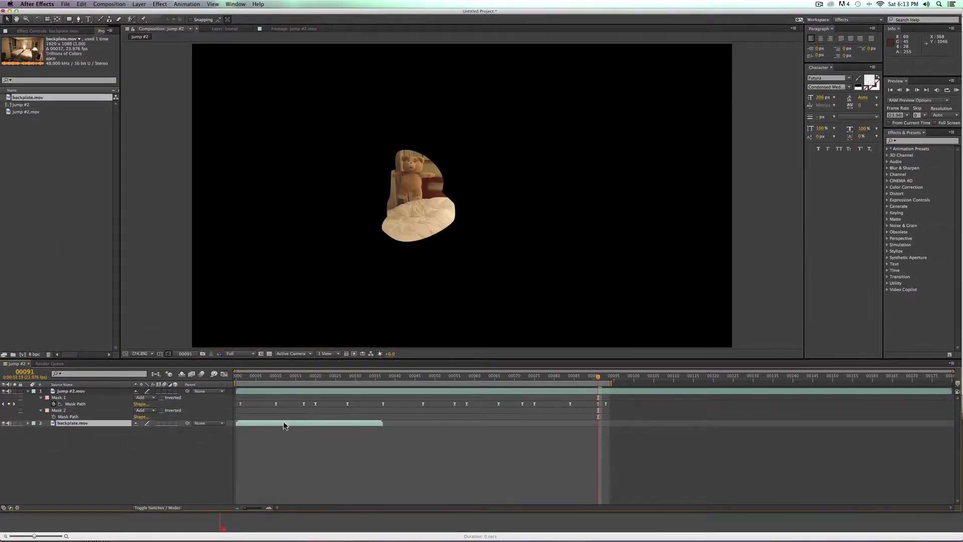
{"action": "left_click_drag", "start_coordinate": [316, 378], "coordinate": [250, 392]}
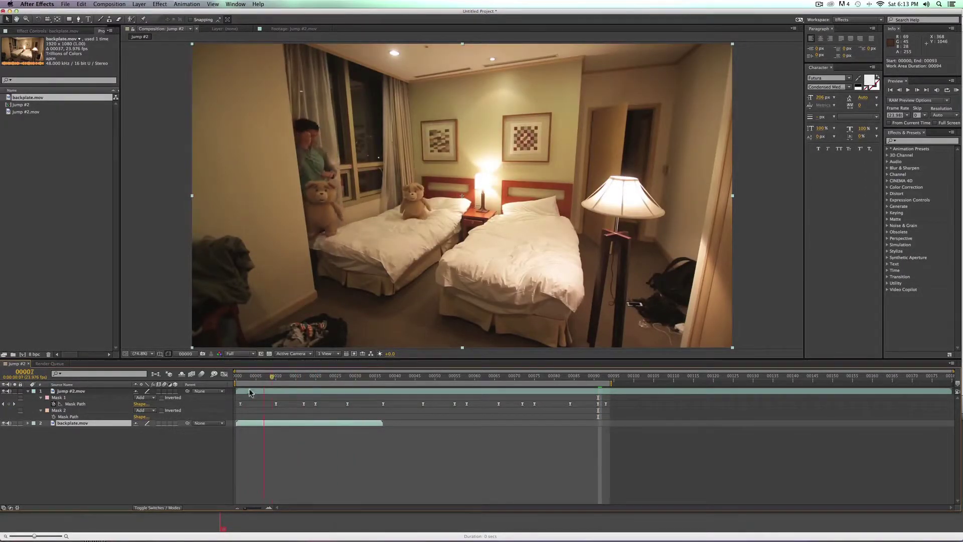
Enable Time Remapping on backplate.mov with a loopOut("pingpong") expression and extend it to the comp's end
{"action": "right_click", "coordinate": [93, 424]}
{"action": "mouse_move", "coordinate": [165, 319]}
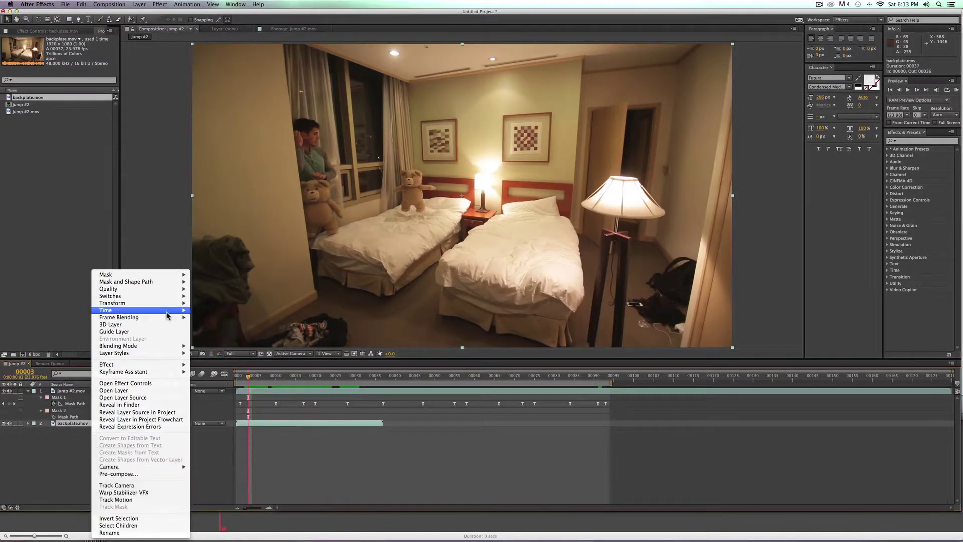
{"action": "left_click", "coordinate": [230, 311]}
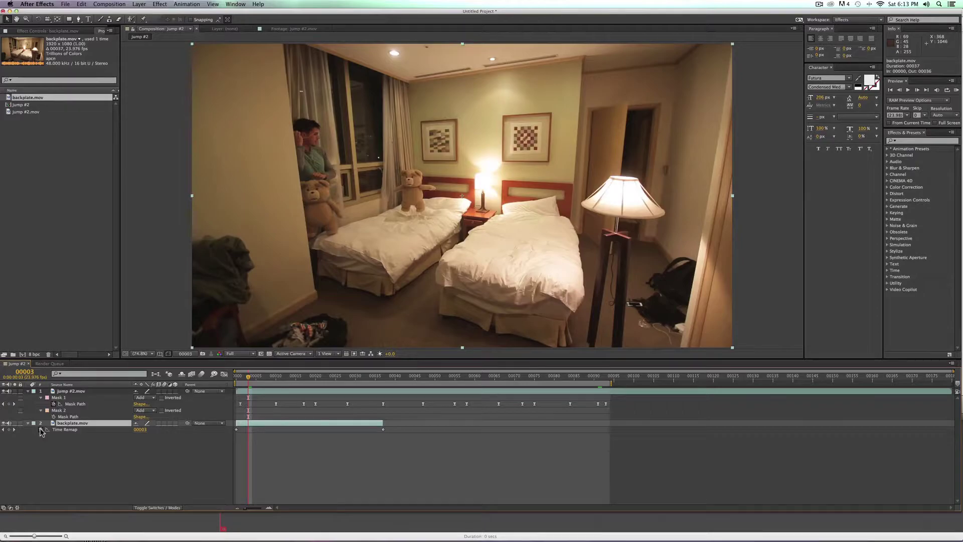
{"action": "left_click", "coordinate": [40, 429], "text": "alt"}
{"action": "type", "text": "loop"}
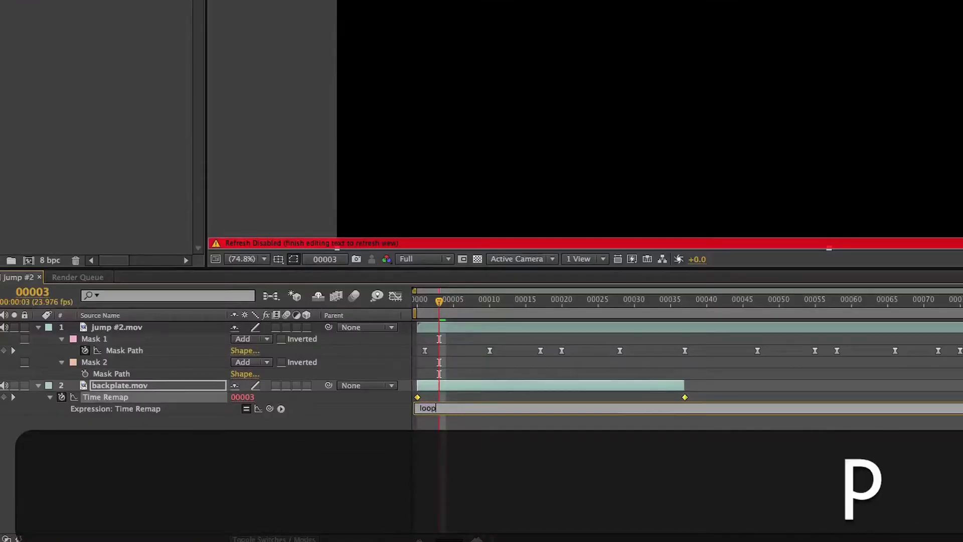
{"action": "type", "text": "Out(\"p"}
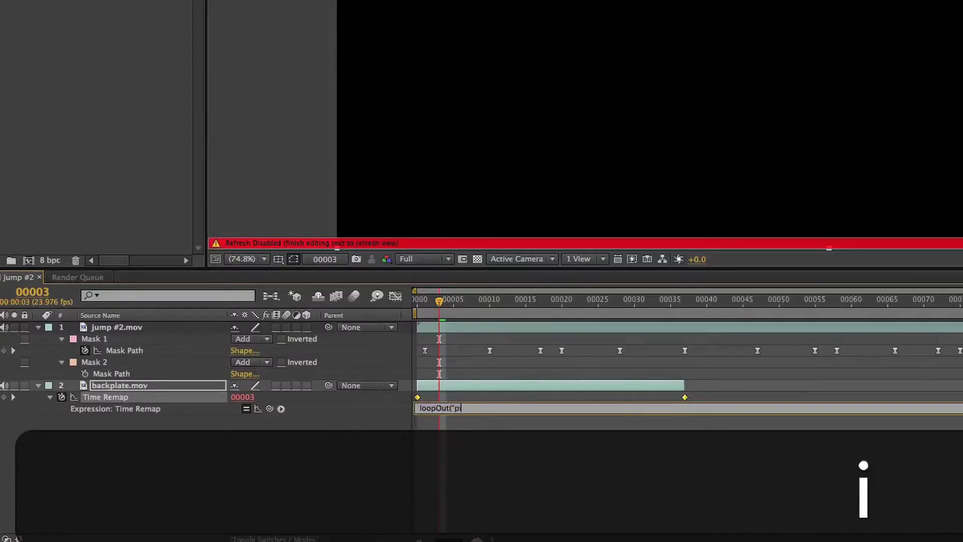
{"action": "type", "text": "ingpong\")"}
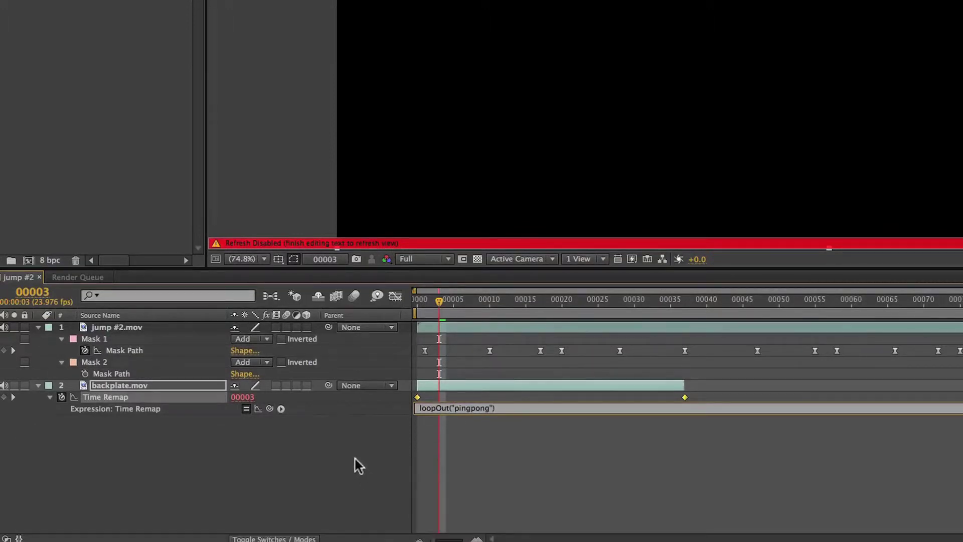
{"action": "left_click", "coordinate": [359, 465]}
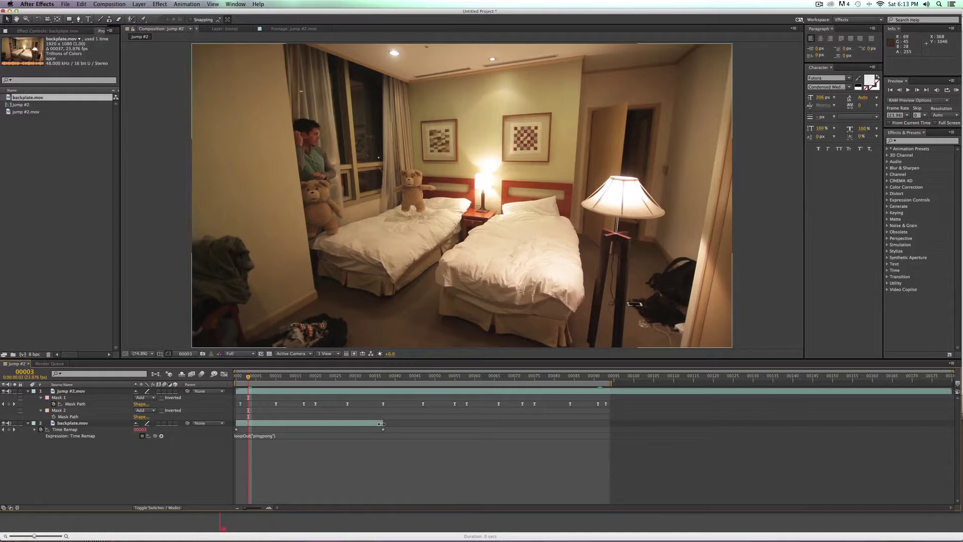
{"action": "left_click_drag", "start_coordinate": [381, 423], "coordinate": [939, 423]}
{"action": "key", "text": "space"}
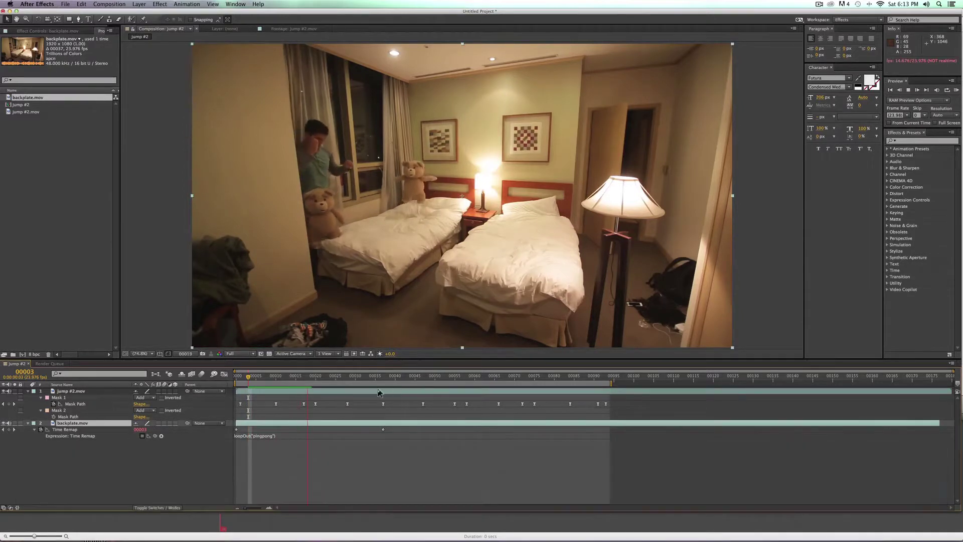
{"action": "key", "text": "space"}
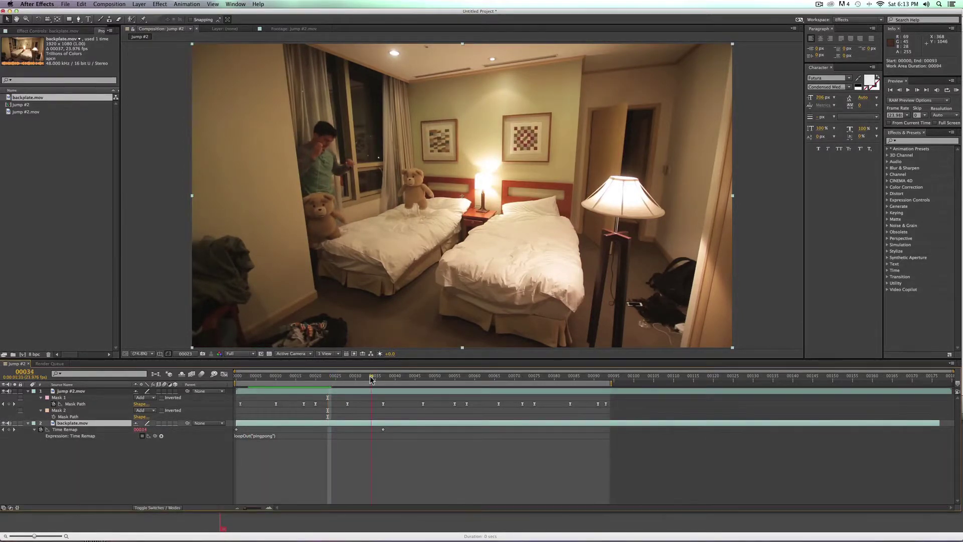
Add mask path keyframes at frame 103 and preview from the beginning
{"action": "left_click_drag", "start_coordinate": [371, 378], "coordinate": [648, 406]}
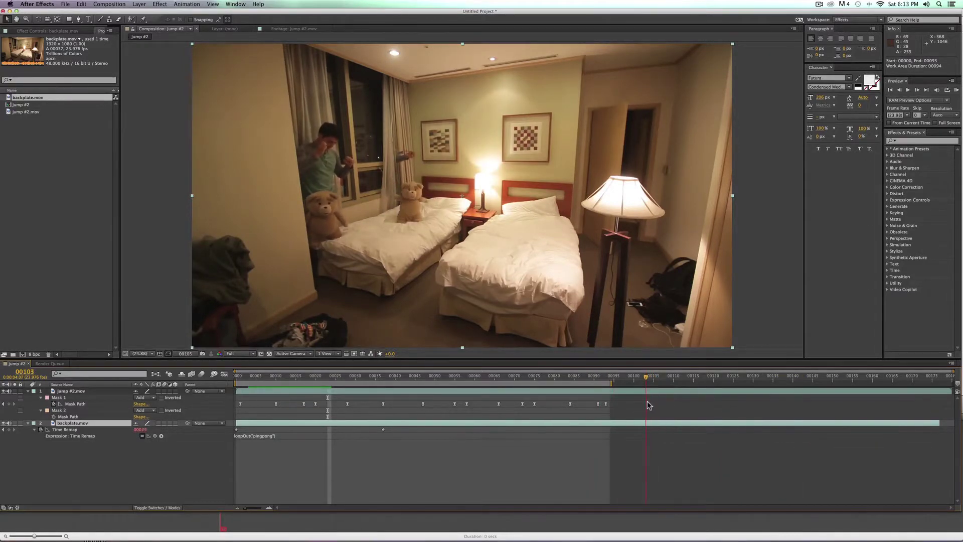
{"action": "key", "text": "alt+m"}
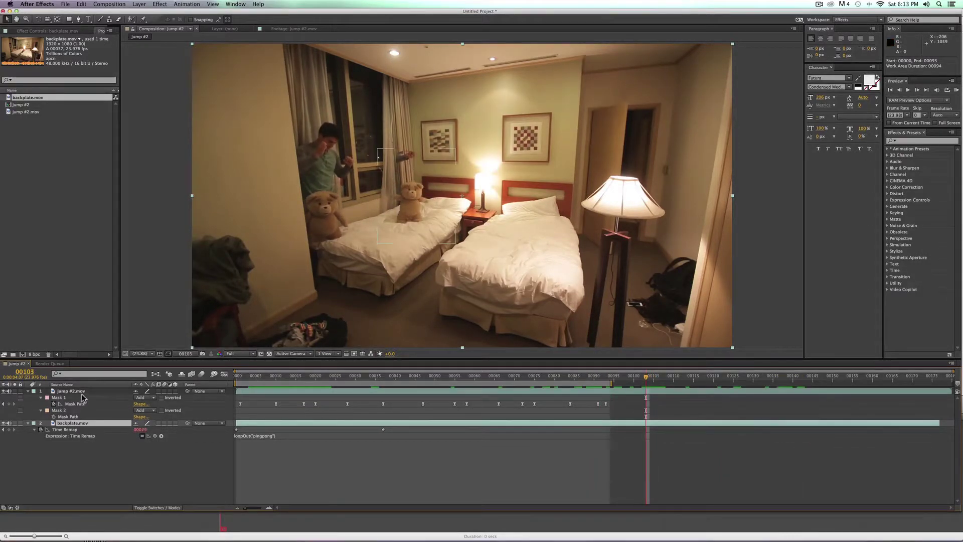
{"action": "left_click", "coordinate": [409, 166]}
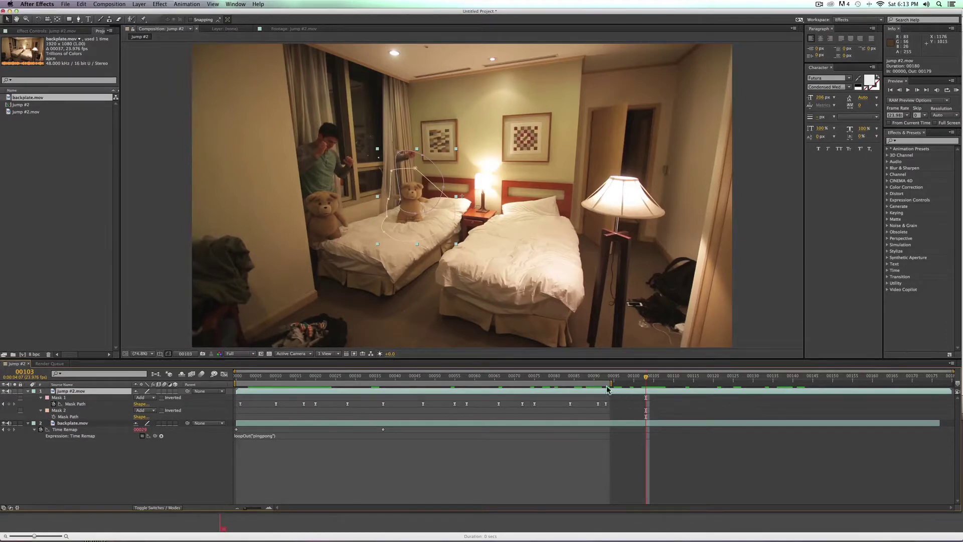
{"action": "key", "text": "KP_0"}
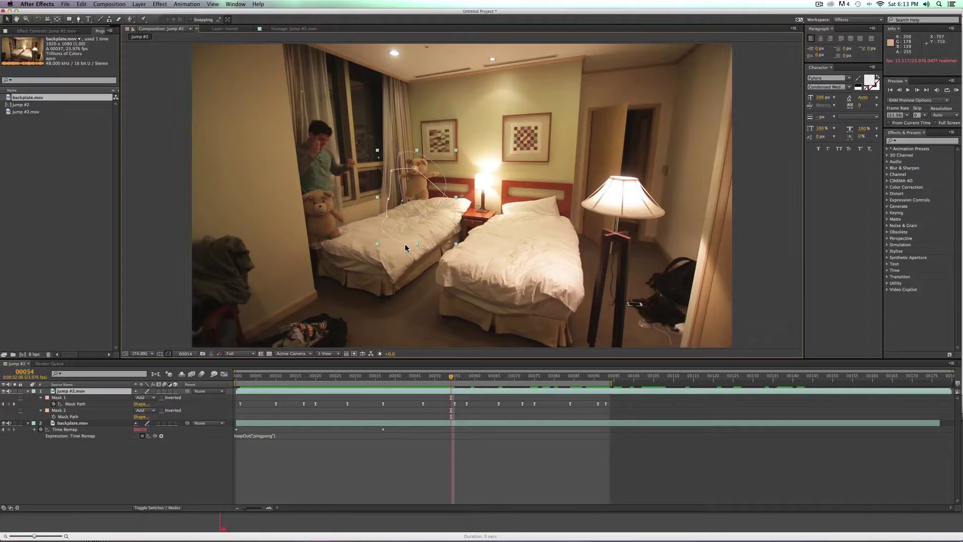
Feather Mask 2 by 14 px and Mask 1 by 24 px, then preview the clip
{"action": "key", "text": "m"}
{"action": "key", "text": "m"}
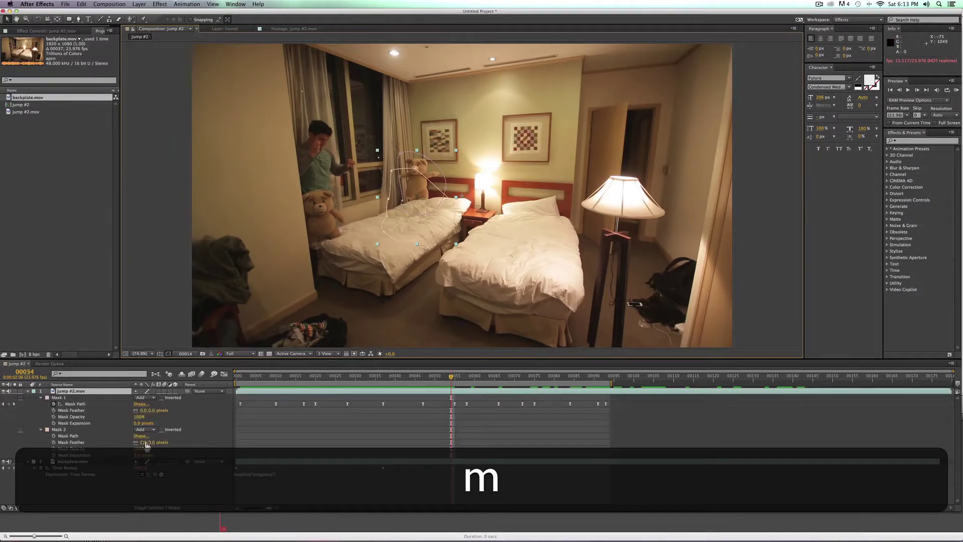
{"action": "left_click_drag", "start_coordinate": [144, 442], "coordinate": [157, 439]}
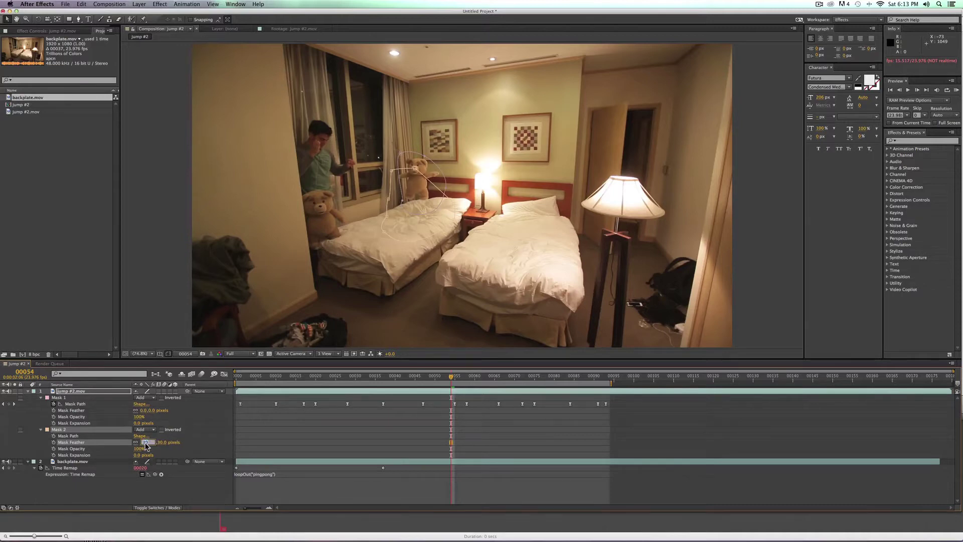
{"action": "type", "text": "4"}
{"action": "left_click_drag", "start_coordinate": [140, 411], "coordinate": [146, 410]}
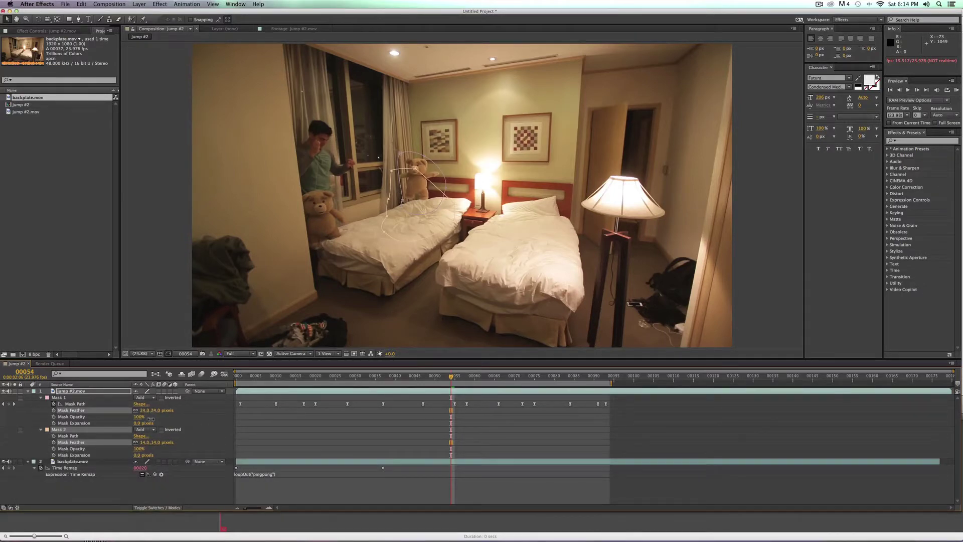
{"action": "left_click", "coordinate": [150, 492]}
{"action": "key", "text": "space"}
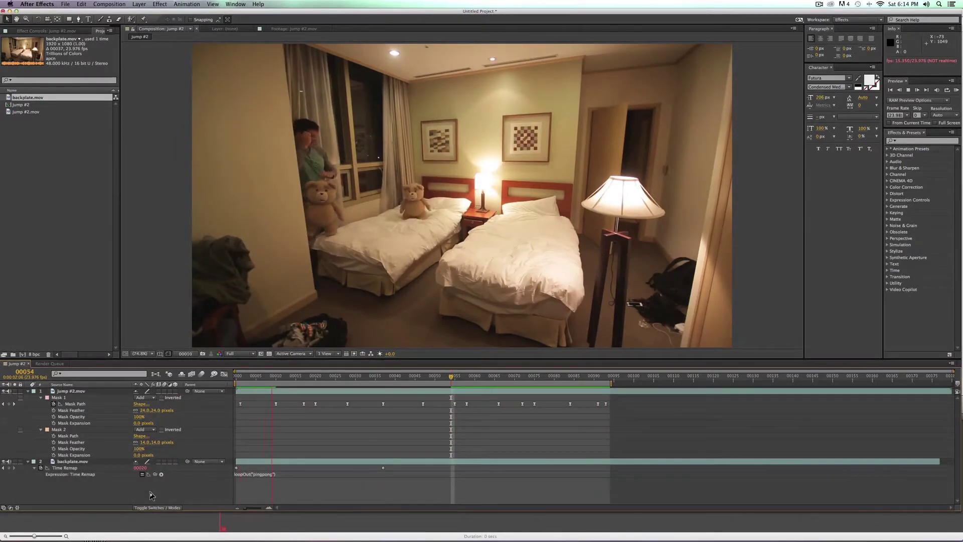
{"action": "key", "text": "space"}
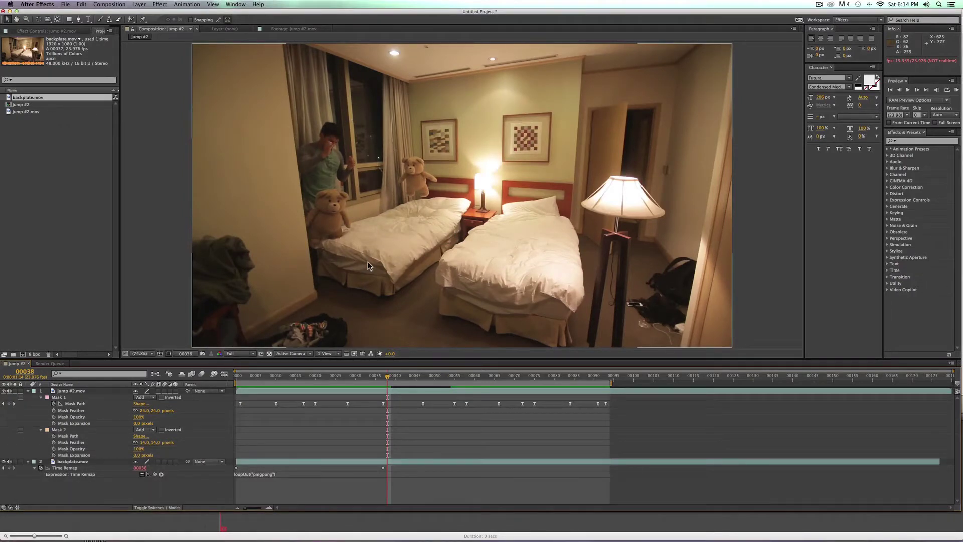
Pre-compose both layers into Pre-comp 1
{"action": "key", "text": "super+a"}
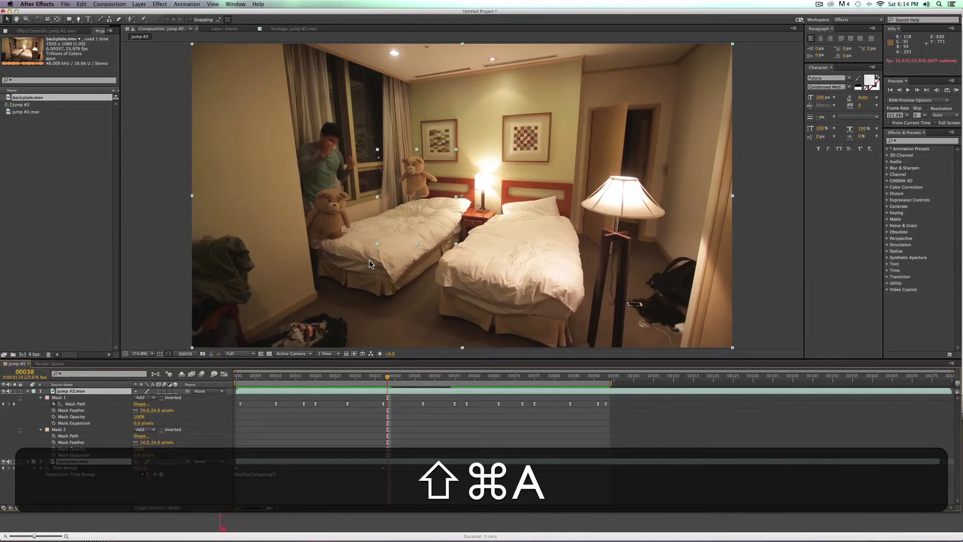
{"action": "key", "text": "shift+super+c"}
{"action": "key", "text": "Return"}
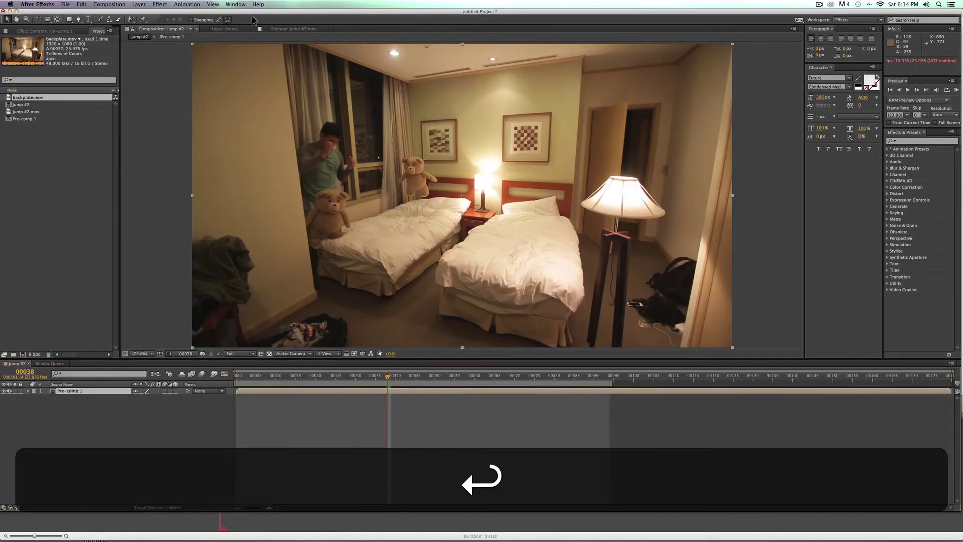
Set the composition width to 1080 for a square frame and slide the footage left
{"action": "key", "text": "super+k"}
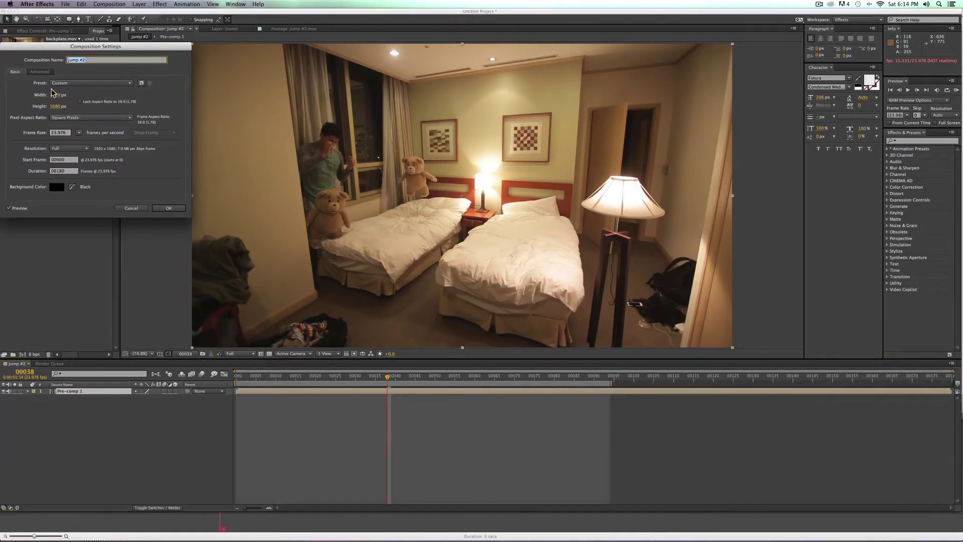
{"action": "left_click", "coordinate": [54, 95]}
{"action": "type", "text": "10"}
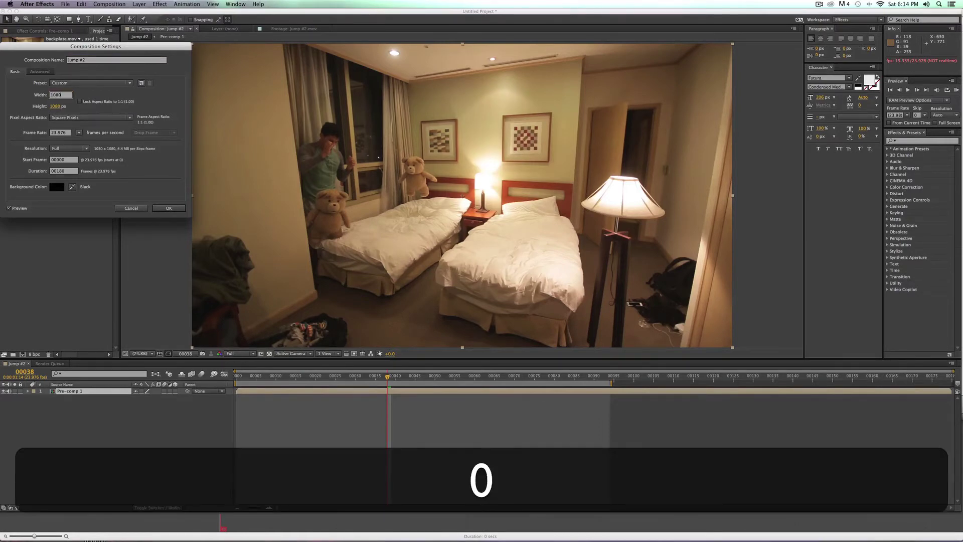
{"action": "key", "text": "Return"}
{"action": "left_click_drag", "start_coordinate": [524, 209], "coordinate": [449, 209]}
{"action": "left_click", "coordinate": [189, 453]}
{"action": "key", "text": "space"}
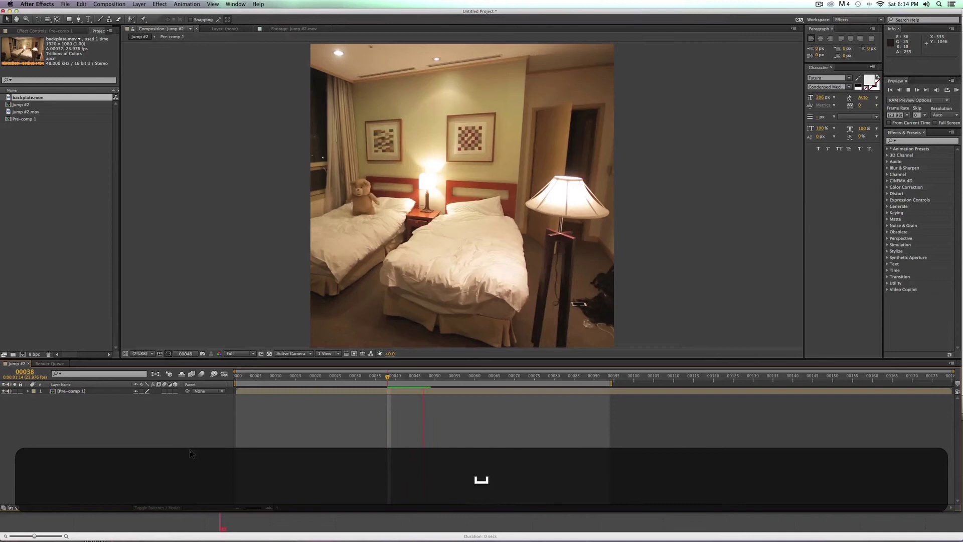